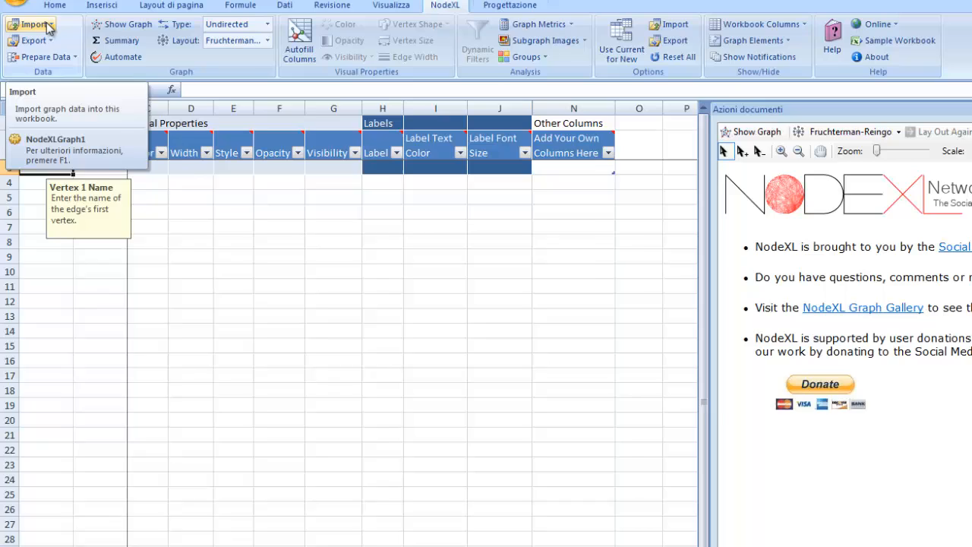
# Step: Open the Dynamic Weighted Network import and choose traffic_100 from the filedb folder as the database file to load
pyautogui.click(31, 34)
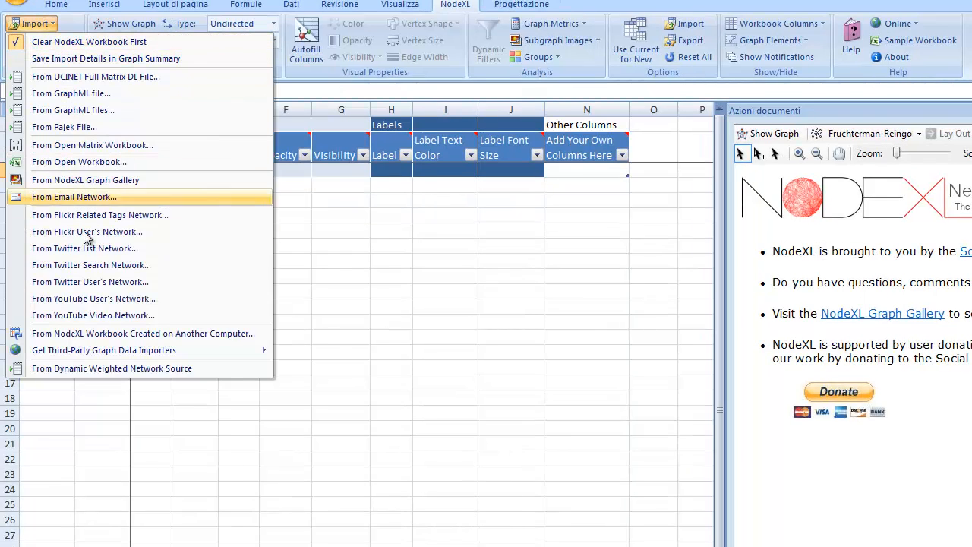
pyautogui.click(122, 370)
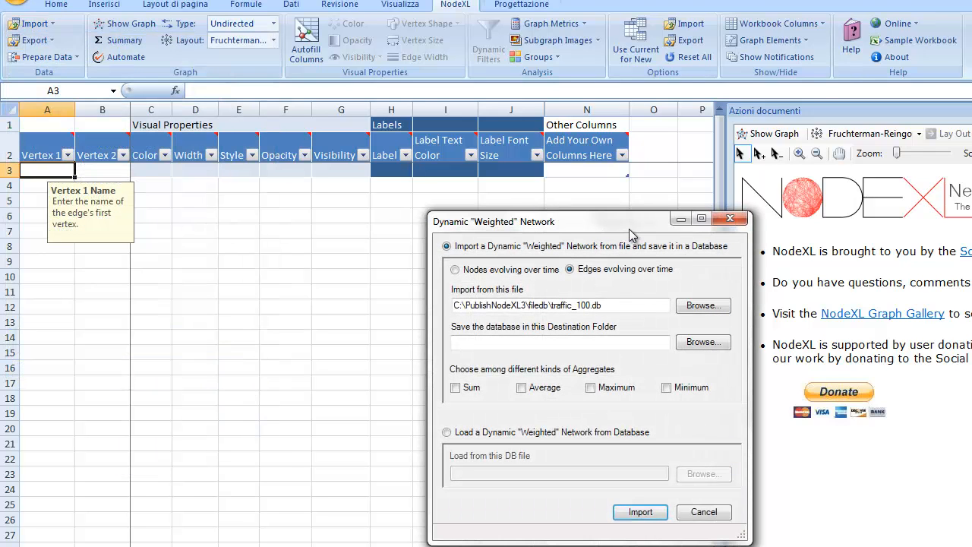
pyautogui.moveTo(629, 235); pyautogui.dragTo(604, 207)
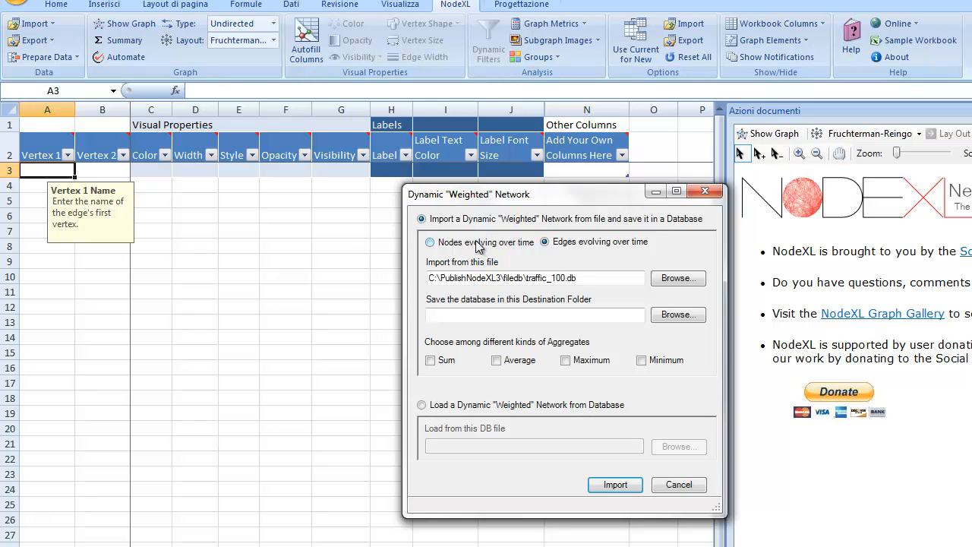
pyautogui.click(424, 405)
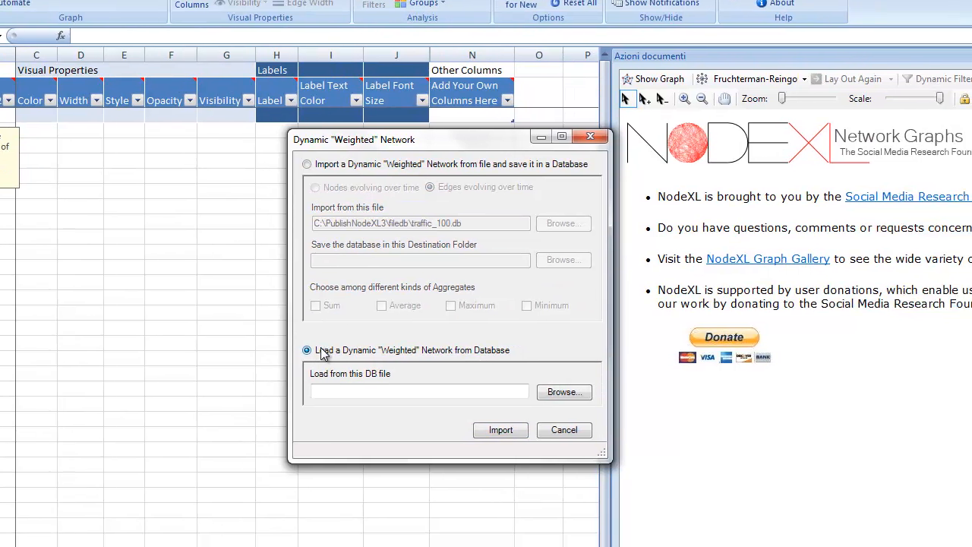
pyautogui.click(679, 447)
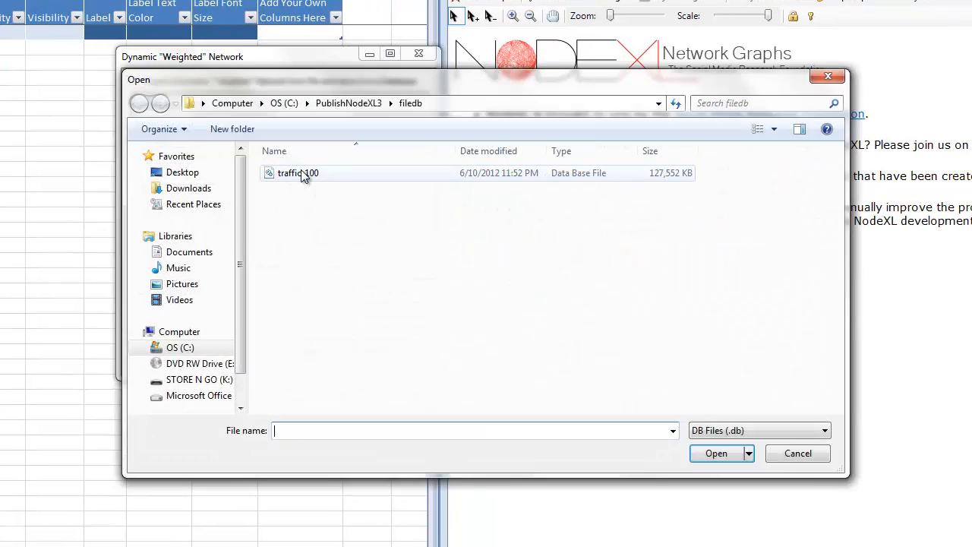
pyautogui.click(302, 173)
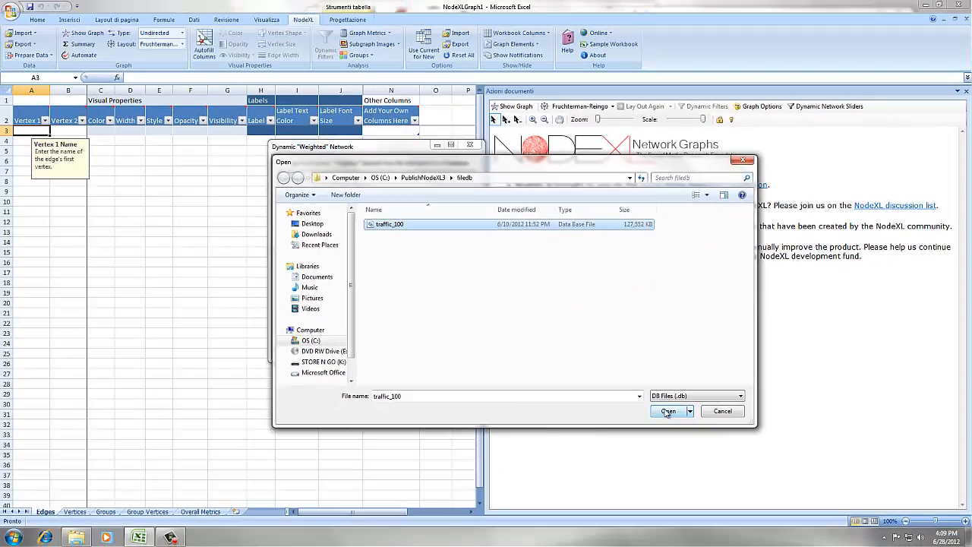
pyautogui.click(688, 429)
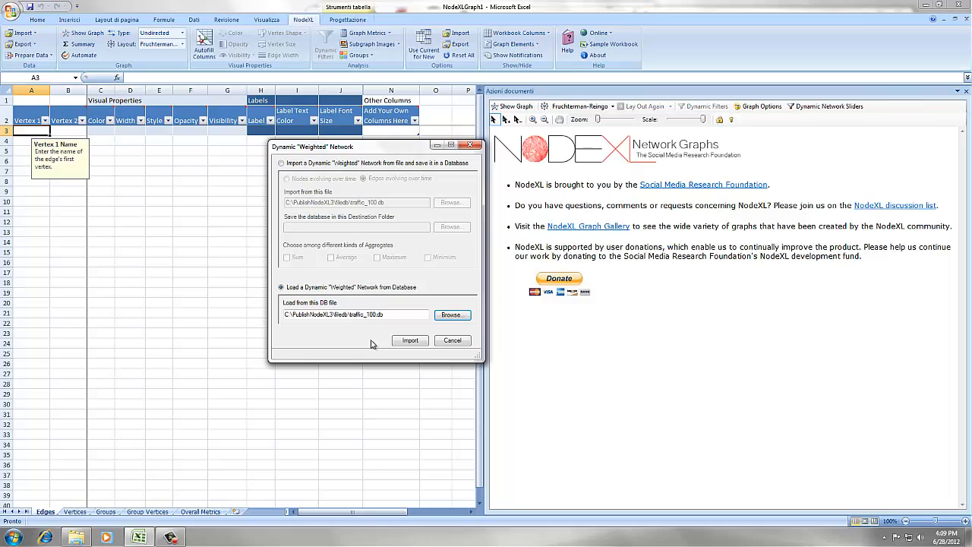
pyautogui.click(310, 164)
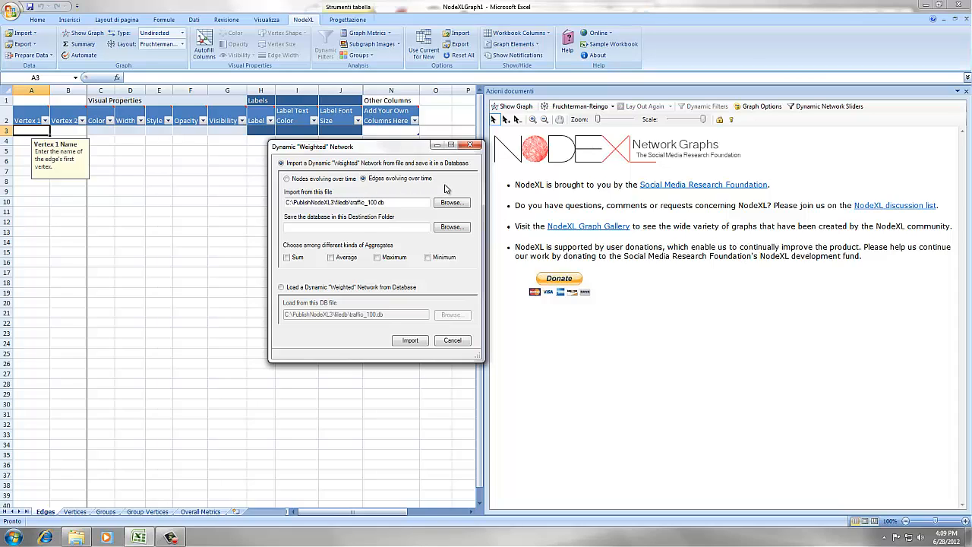
pyautogui.click(302, 259)
pyautogui.click(334, 258)
pyautogui.click(378, 258)
pyautogui.click(384, 261)
pyautogui.click(288, 260)
pyautogui.click(332, 260)
# Step: Import the dynamic weighted network using the option to load it from the chosen database file
pyautogui.click(319, 290)
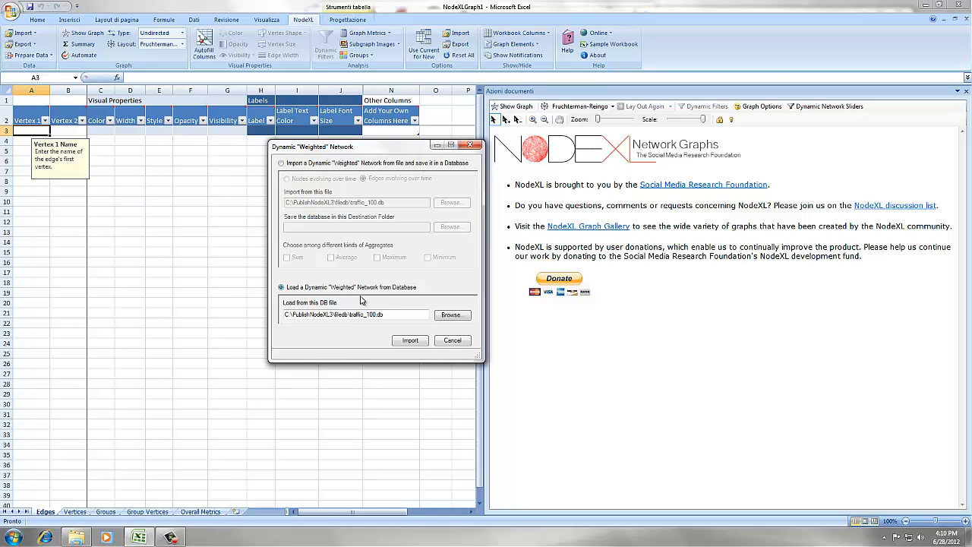
pyautogui.click(416, 341)
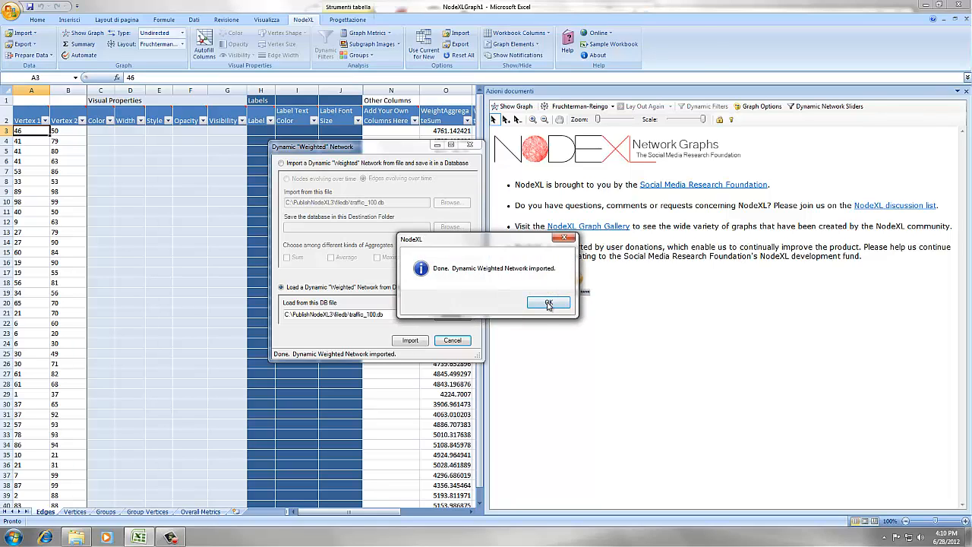
pyautogui.click(551, 302)
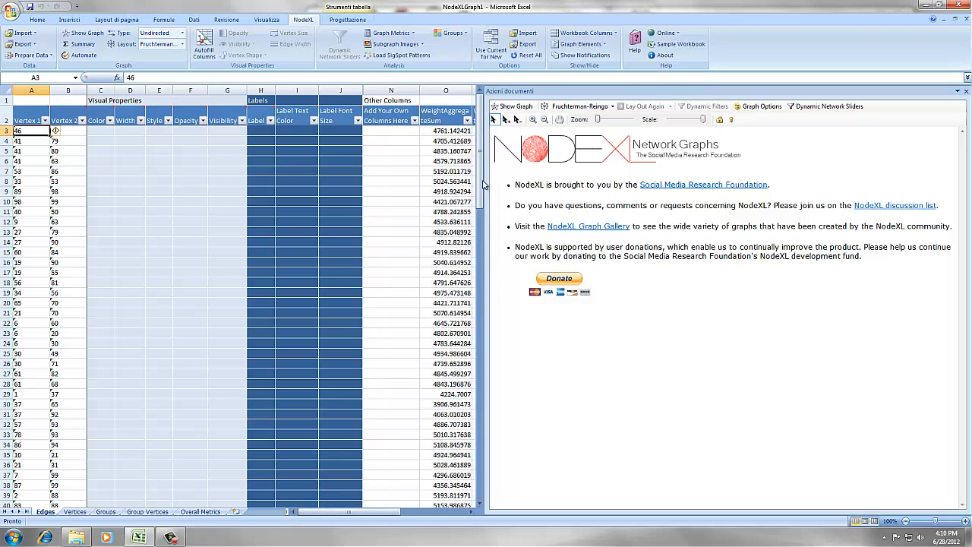
# Step: Check the weight aggregate columns on the Edges sheet and show the imported network's graph
pyautogui.moveTo(480, 184); pyautogui.dragTo(483, 101)
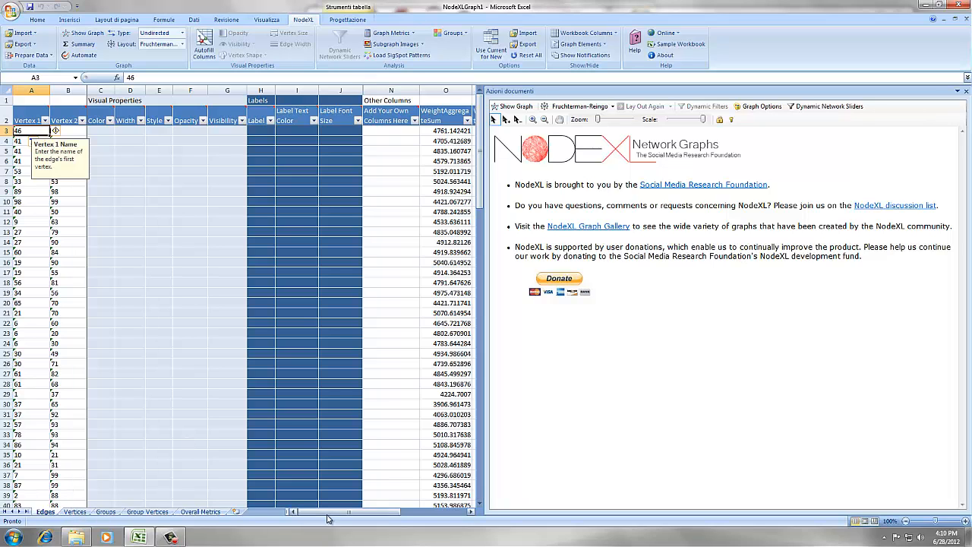
pyautogui.moveTo(326, 517); pyautogui.dragTo(389, 517)
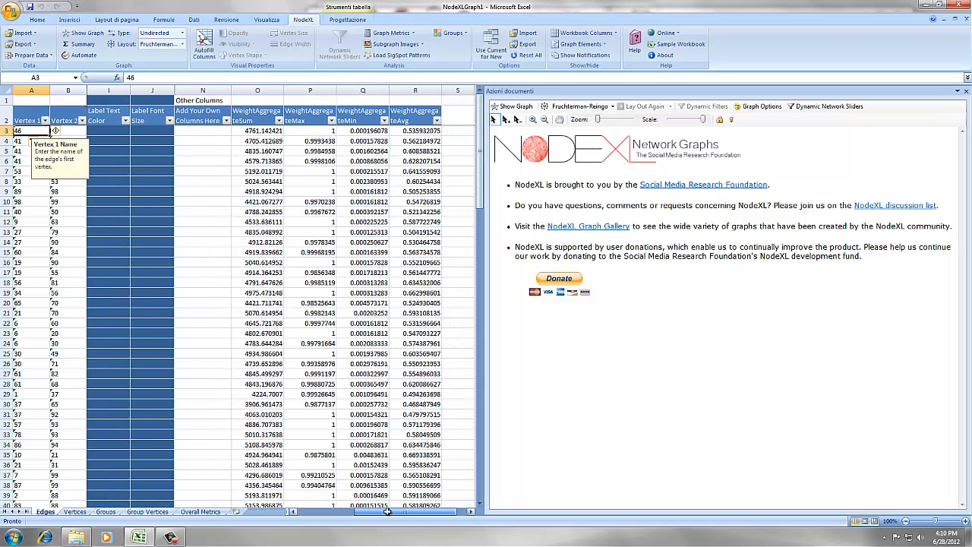
pyautogui.moveTo(480, 142); pyautogui.dragTo(486, 113)
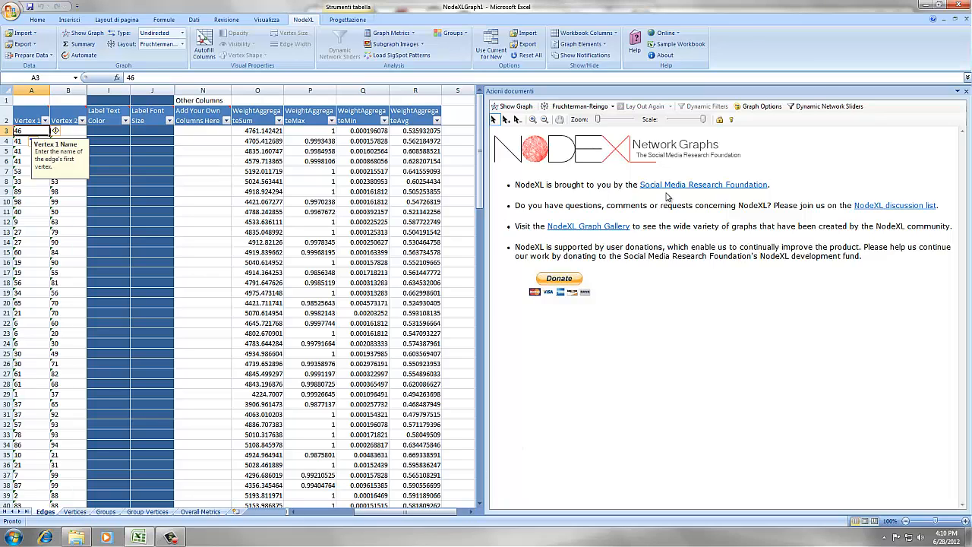
pyautogui.click(510, 106)
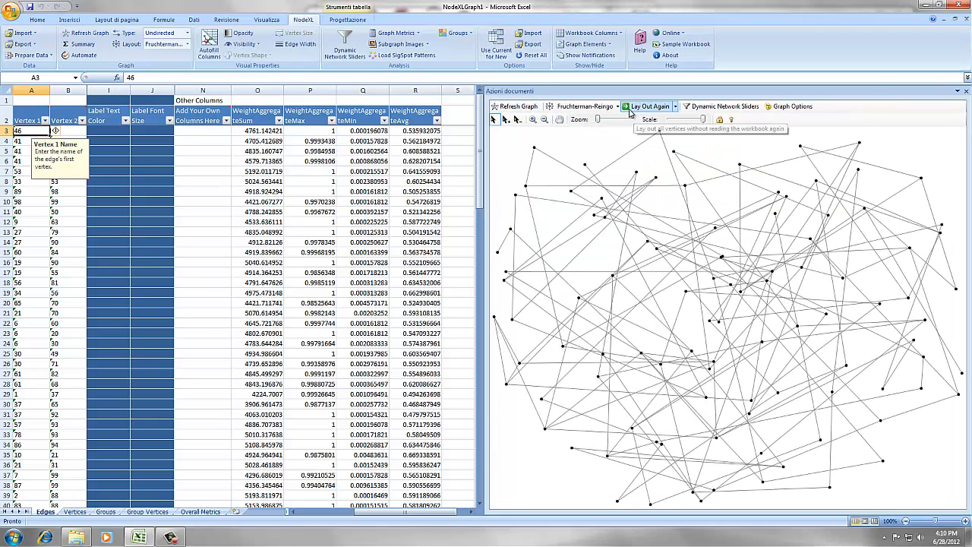
# Step: Set the graph layout to Harel-Koren Fast Multiscale and refresh the graph
pyautogui.click(619, 112)
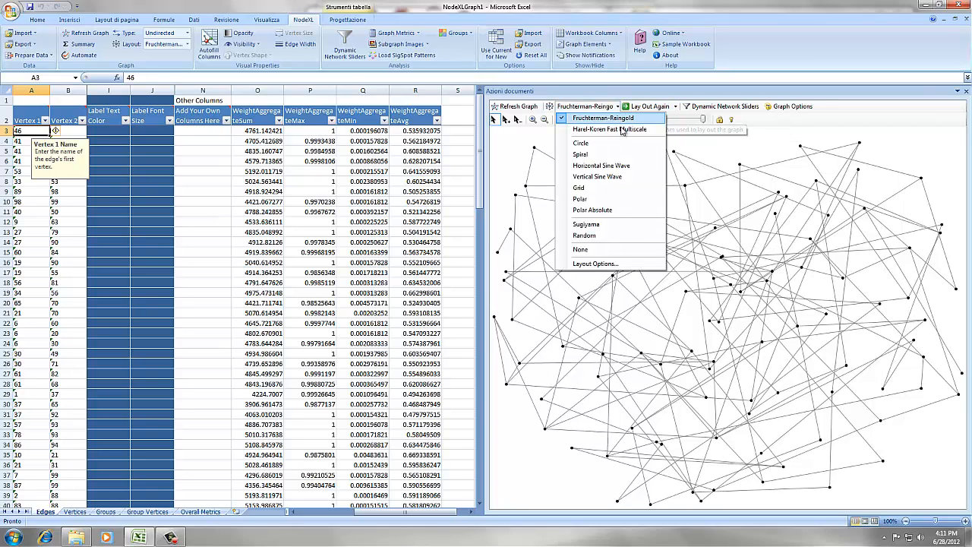
pyautogui.click(627, 127)
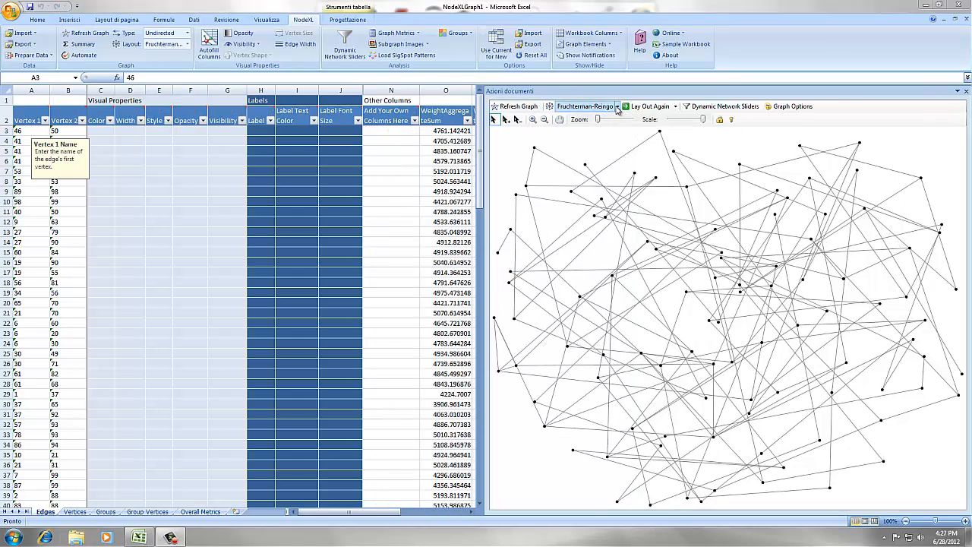
pyautogui.click(618, 109)
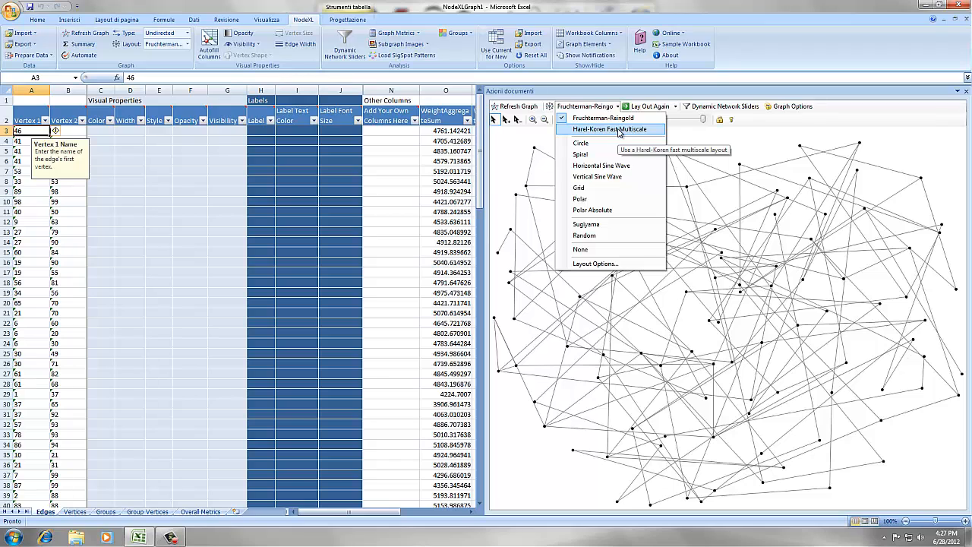
pyautogui.click(619, 130)
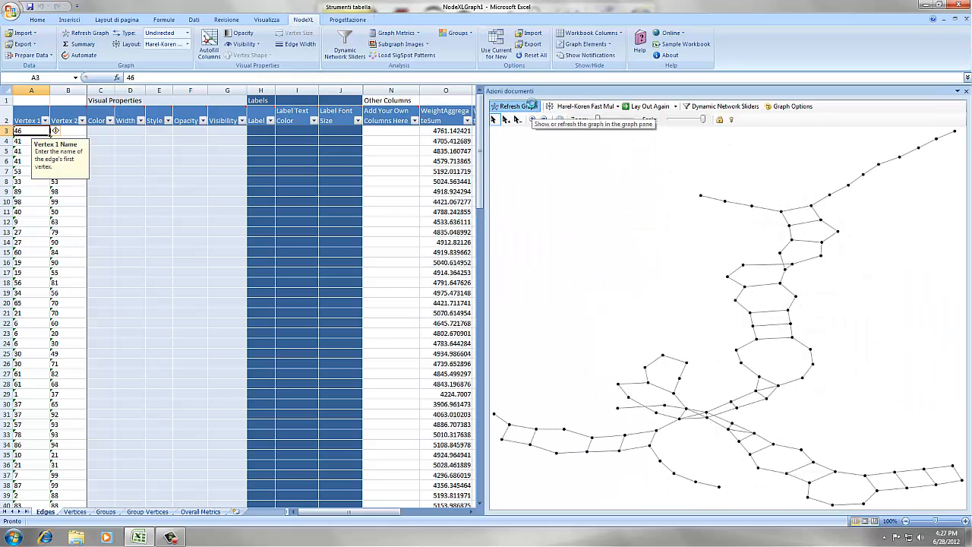
pyautogui.click(534, 106)
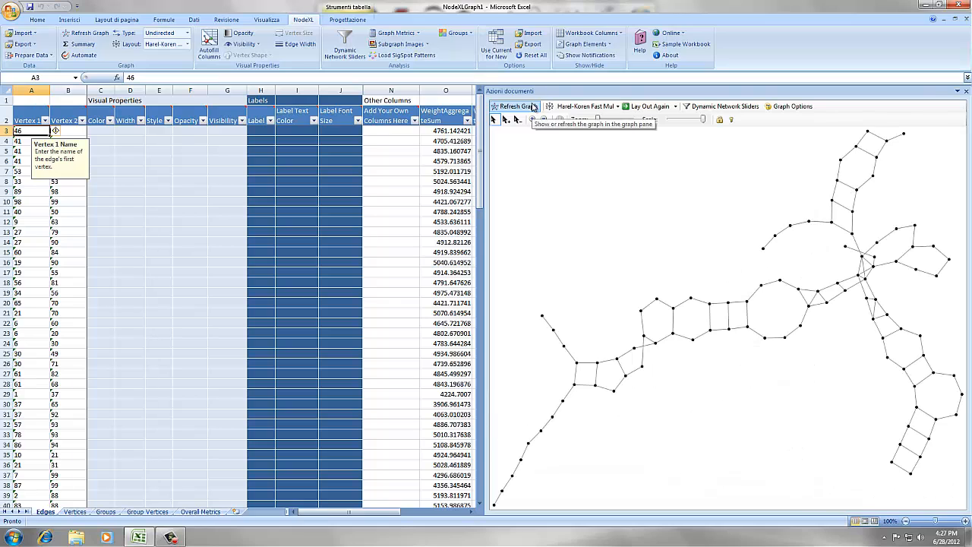
# Step: Set the layout to None and refresh the graph to keep the current vertex positions
pyautogui.click(618, 106)
pyautogui.click(615, 249)
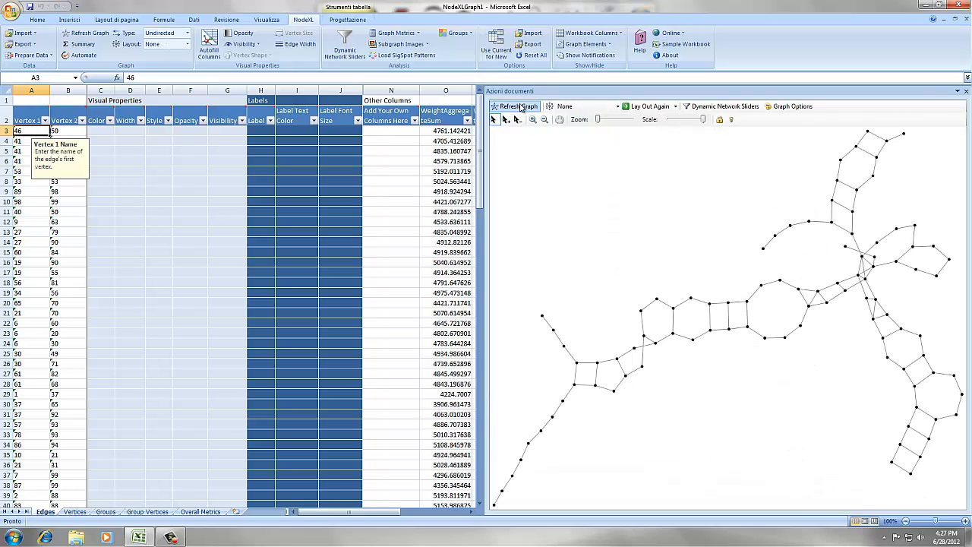
pyautogui.click(522, 108)
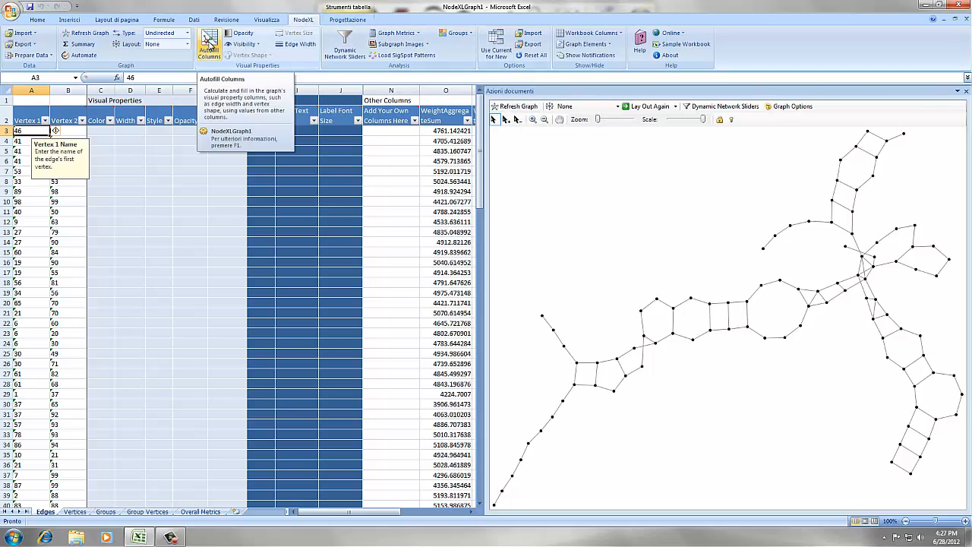
# Step: Autofill the edge width from WeightAggregateSum, mapping both the lower and upper bound to a width of 4.0
pyautogui.click(208, 40)
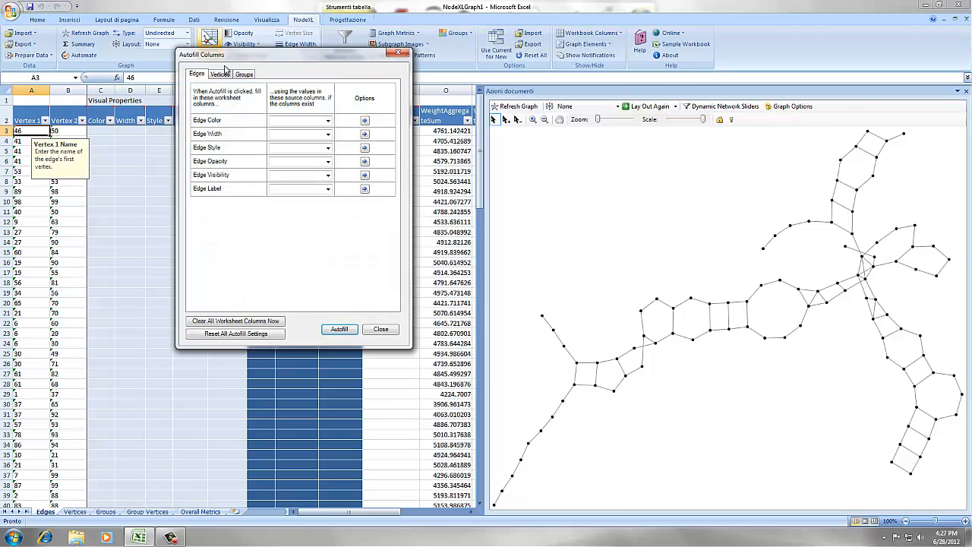
pyautogui.click(329, 135)
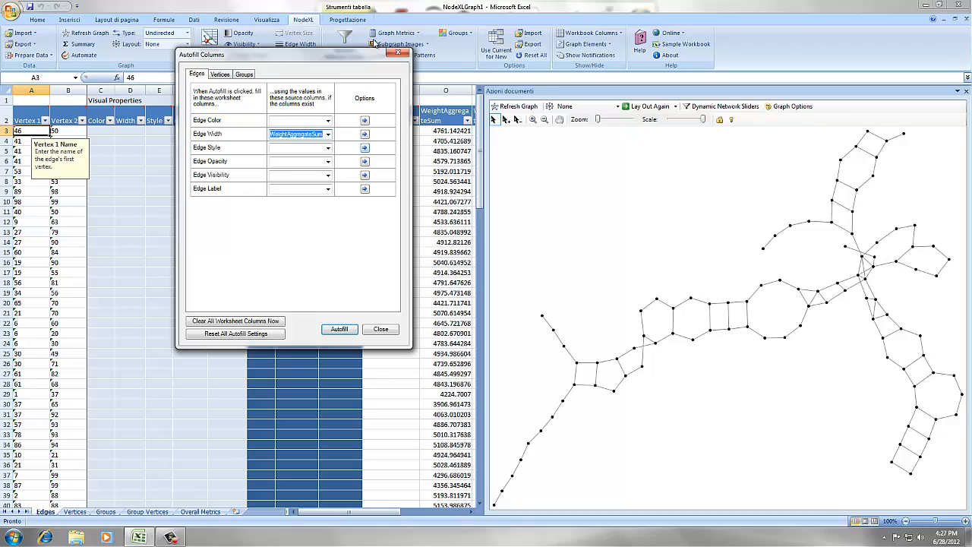
pyautogui.click(365, 134)
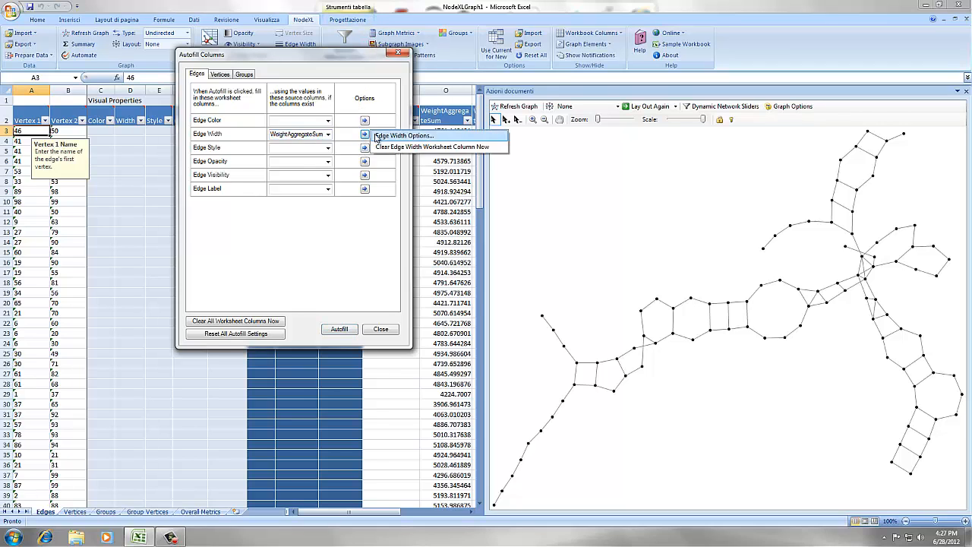
pyautogui.click(384, 139)
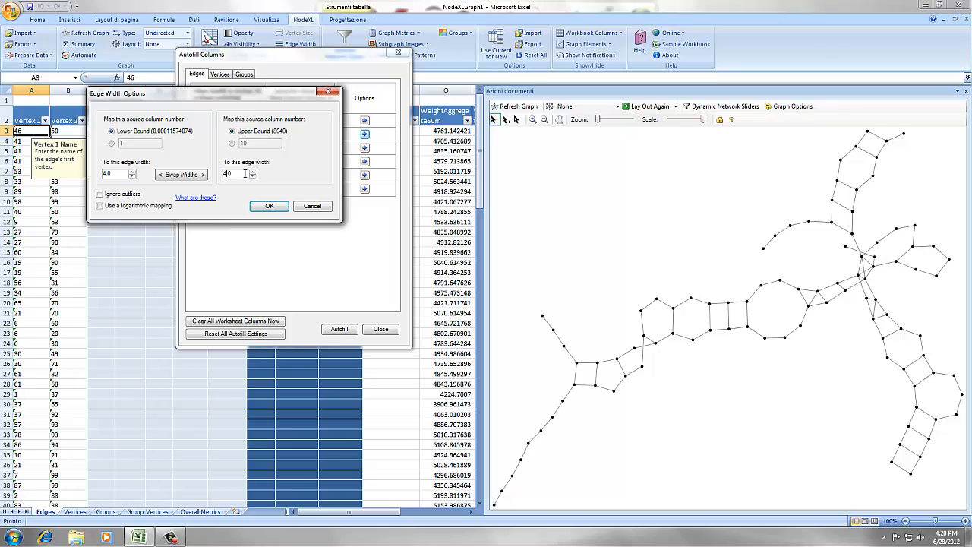
pyautogui.click(270, 206)
pyautogui.click(340, 328)
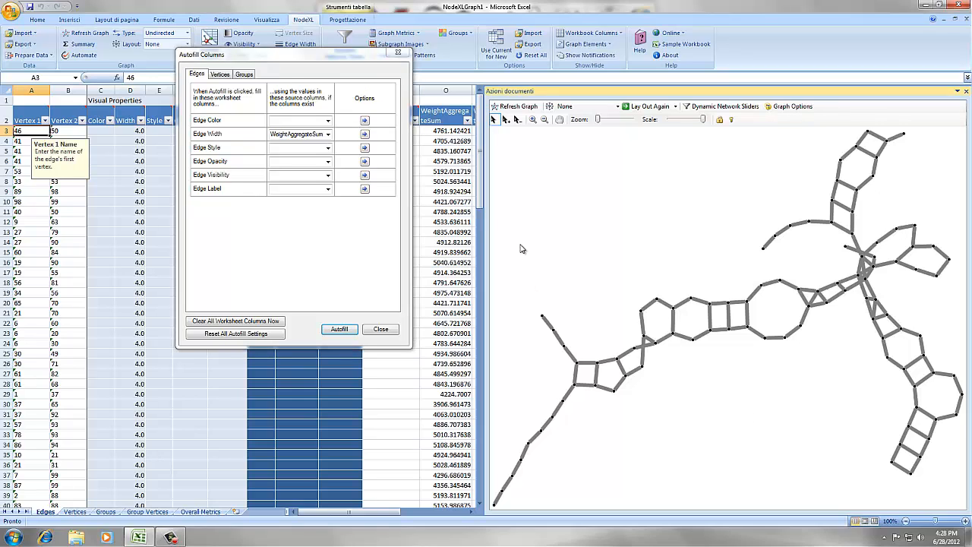
# Step: Map edge color to WeightAggregateMin, from red at 0.05 to bright green at the maximum weight, using a logarithmic mapping
pyautogui.click(328, 122)
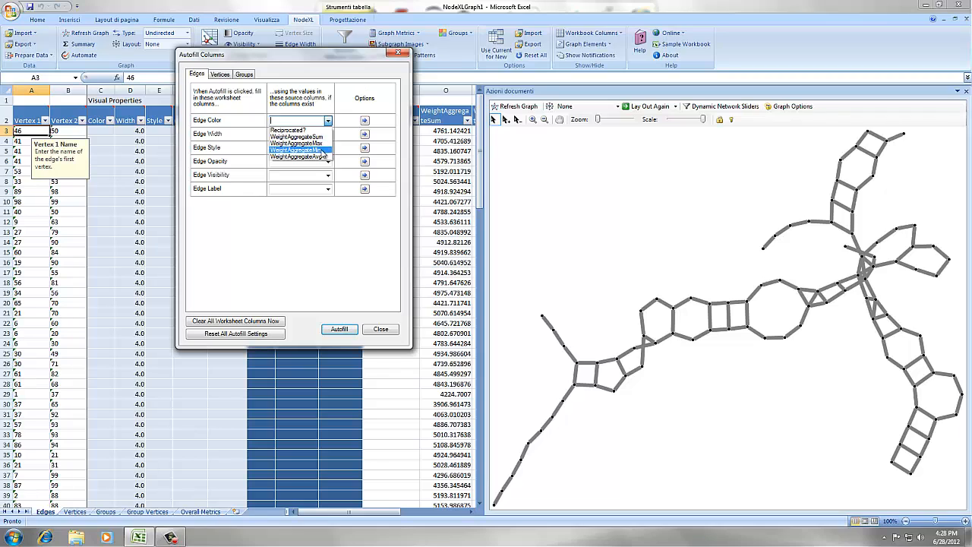
pyautogui.click(322, 150)
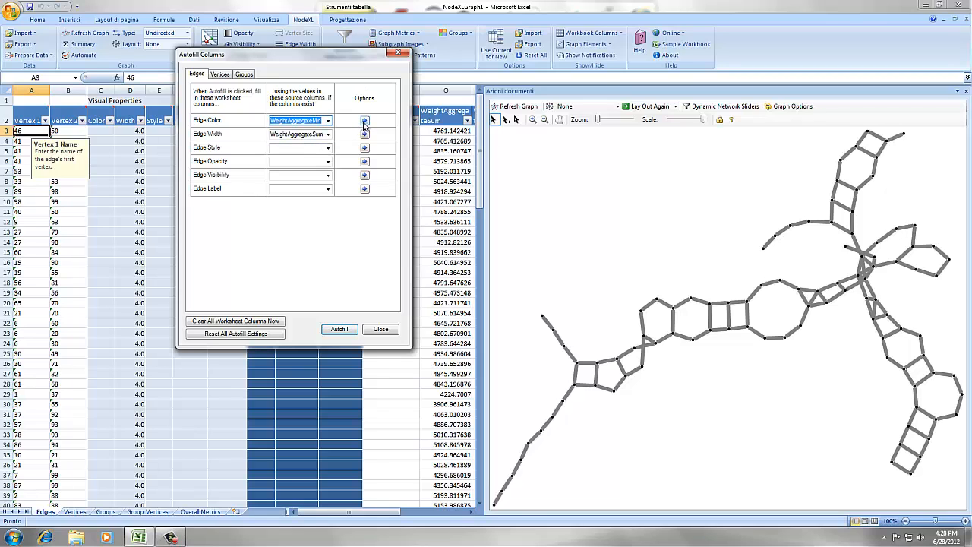
pyautogui.click(365, 121)
pyautogui.click(384, 125)
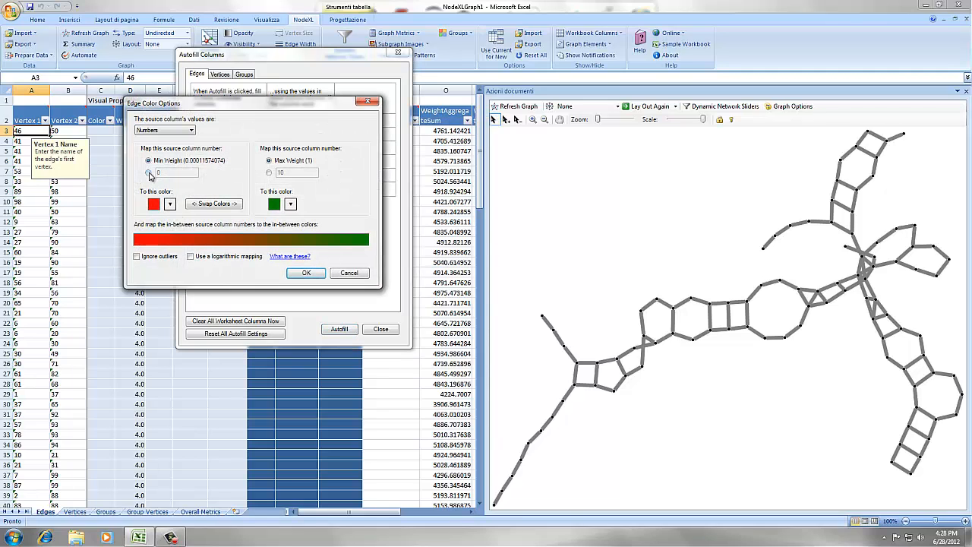
pyautogui.click(149, 173)
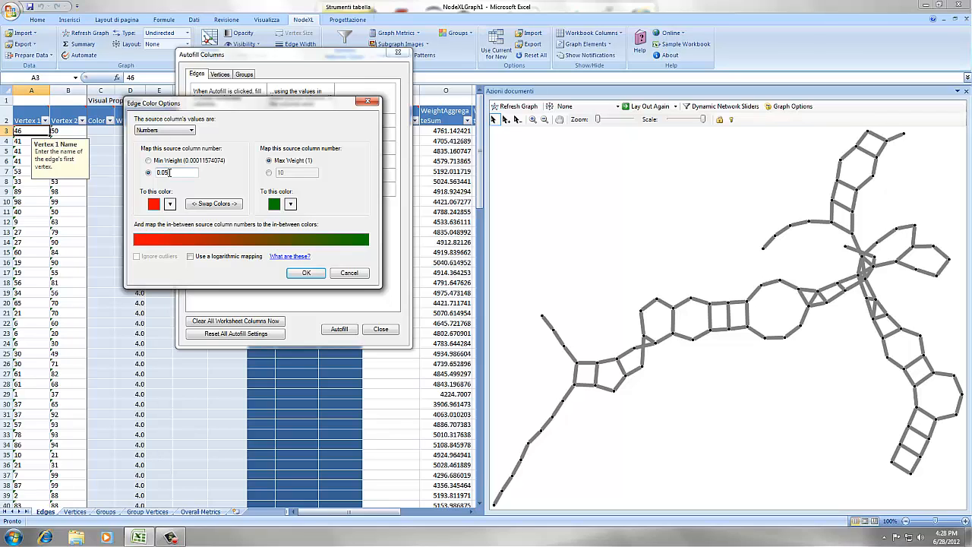
pyautogui.click(190, 256)
pyautogui.click(290, 204)
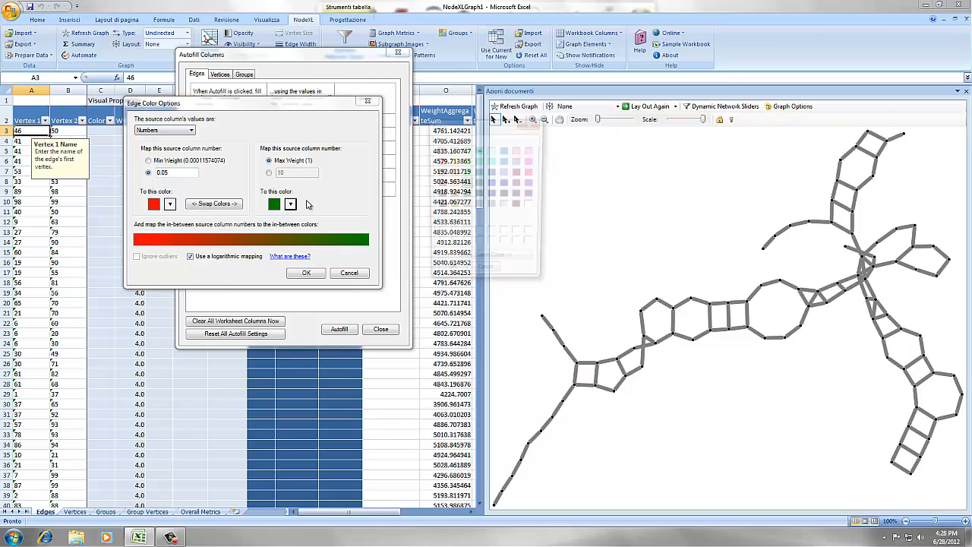
pyautogui.click(465, 171)
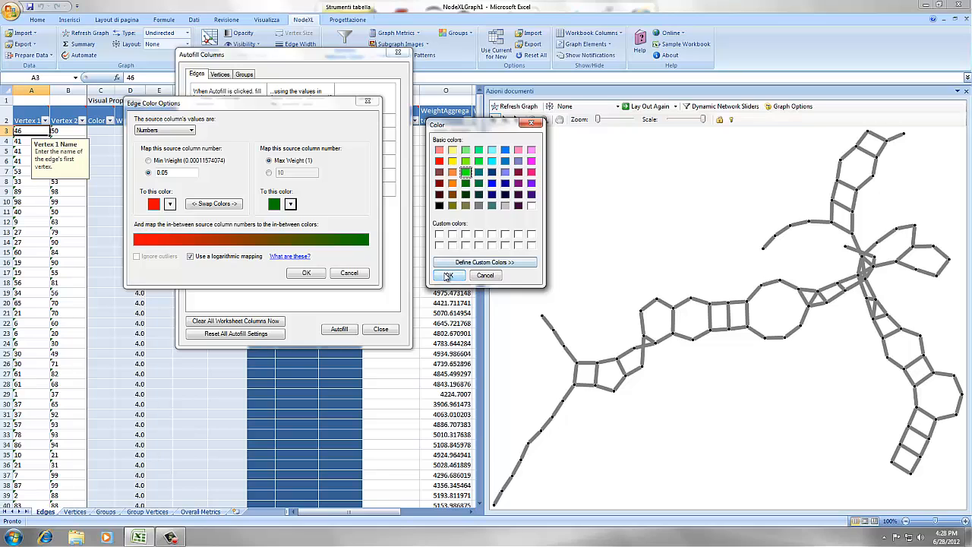
pyautogui.click(449, 275)
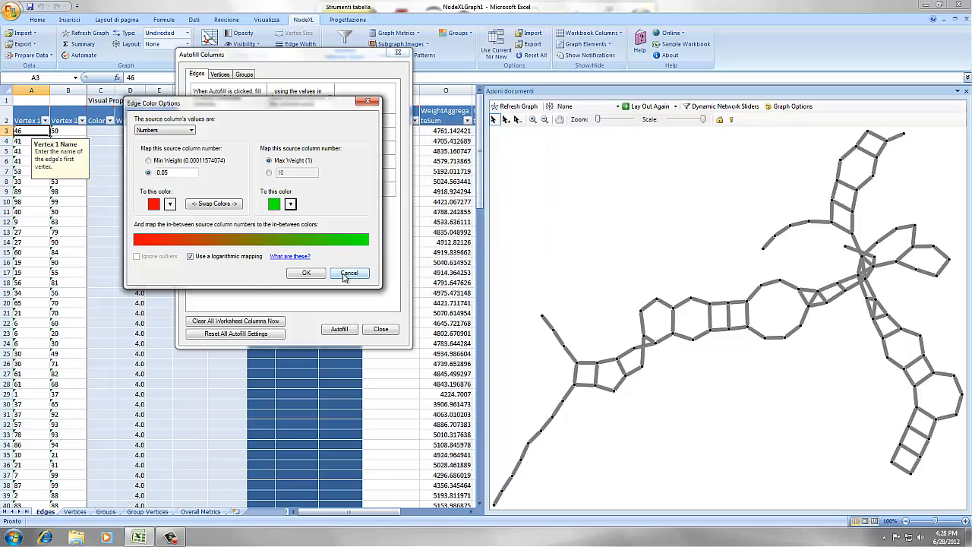
pyautogui.click(306, 274)
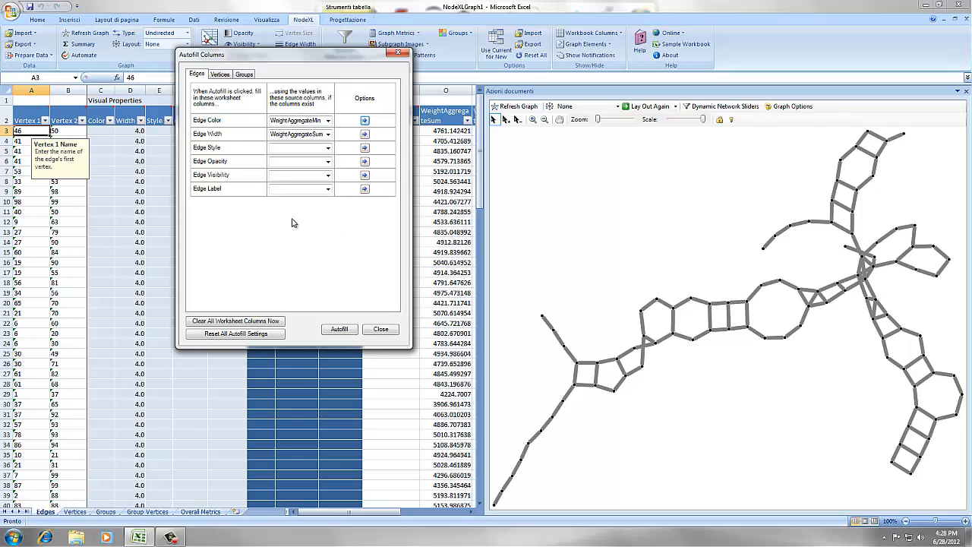
# Step: Apply the edge color and width autofill to the worksheet and close the Autofill Columns dialog
pyautogui.click(346, 333)
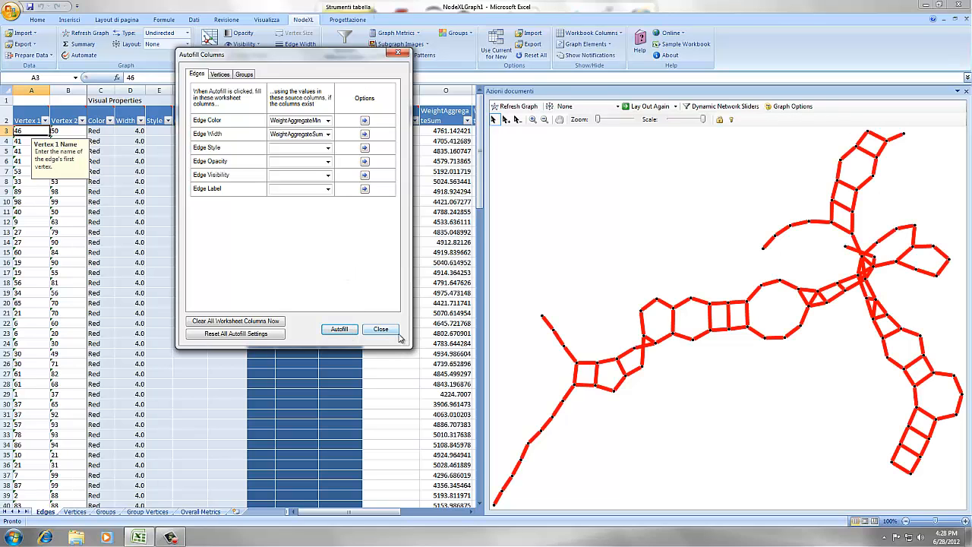
pyautogui.click(381, 329)
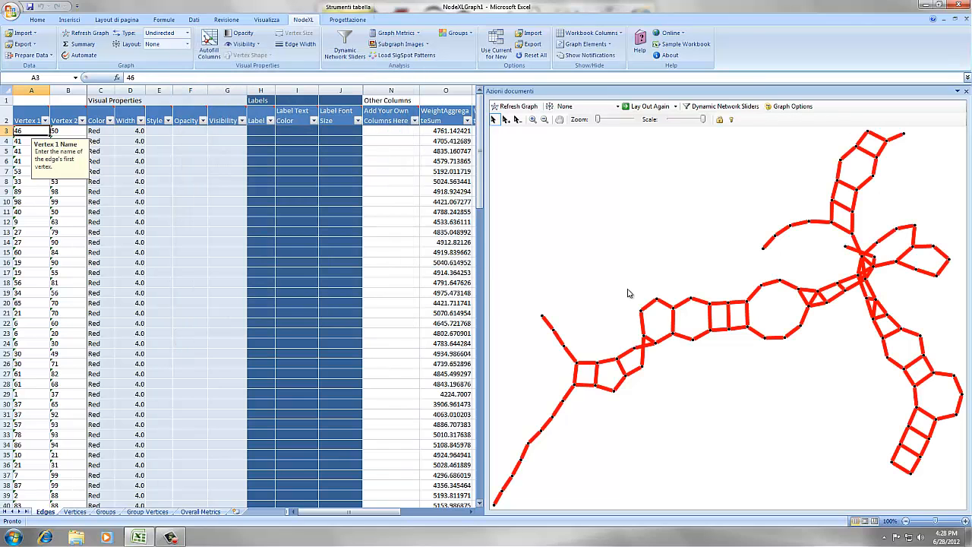
# Step: Open the Dynamic Network Sliders and widen their window to lengthen the time slider
pyautogui.click(722, 106)
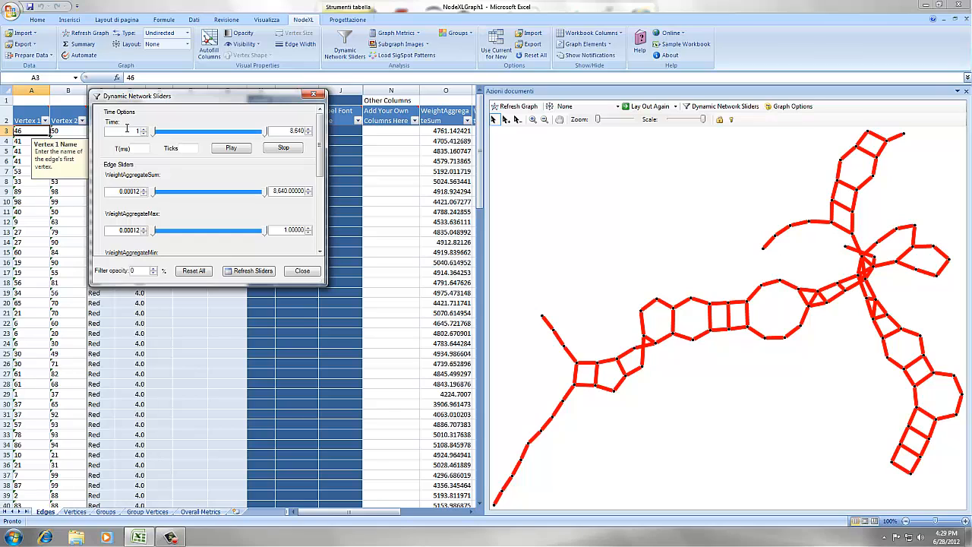
pyautogui.moveTo(145, 129); pyautogui.dragTo(148, 130)
pyautogui.moveTo(283, 131); pyautogui.dragTo(472, 148)
pyautogui.moveTo(91, 151); pyautogui.dragTo(44, 152)
pyautogui.moveTo(276, 99); pyautogui.dragTo(264, 100)
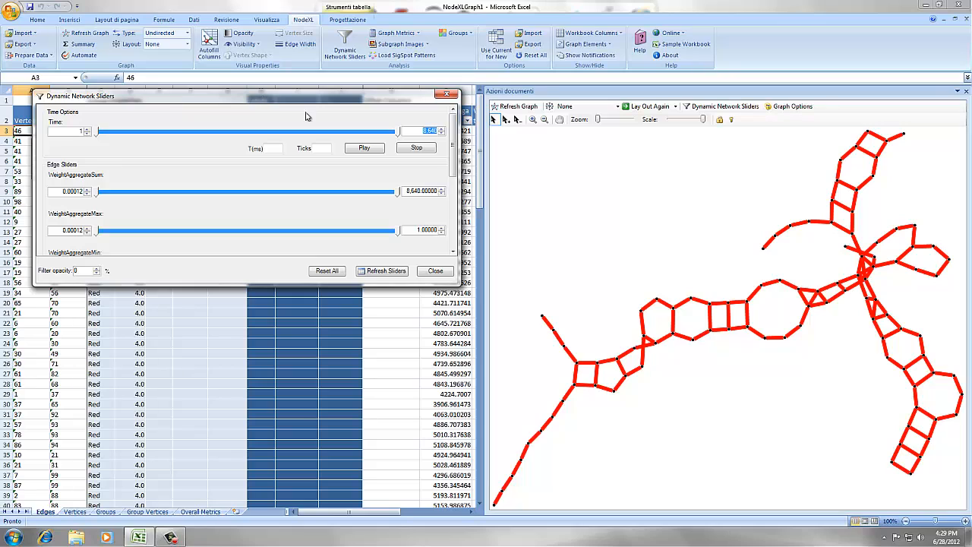
# Step: Narrow the time range to the first time point by lowering its upper bound to 1
pyautogui.click(81, 131)
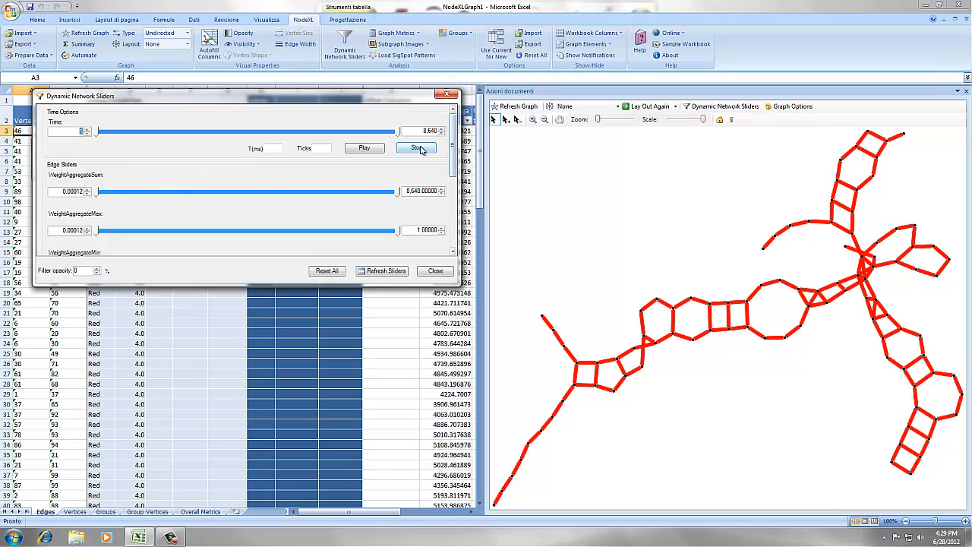
pyautogui.moveTo(420, 132); pyautogui.dragTo(450, 135)
pyautogui.click(595, 228)
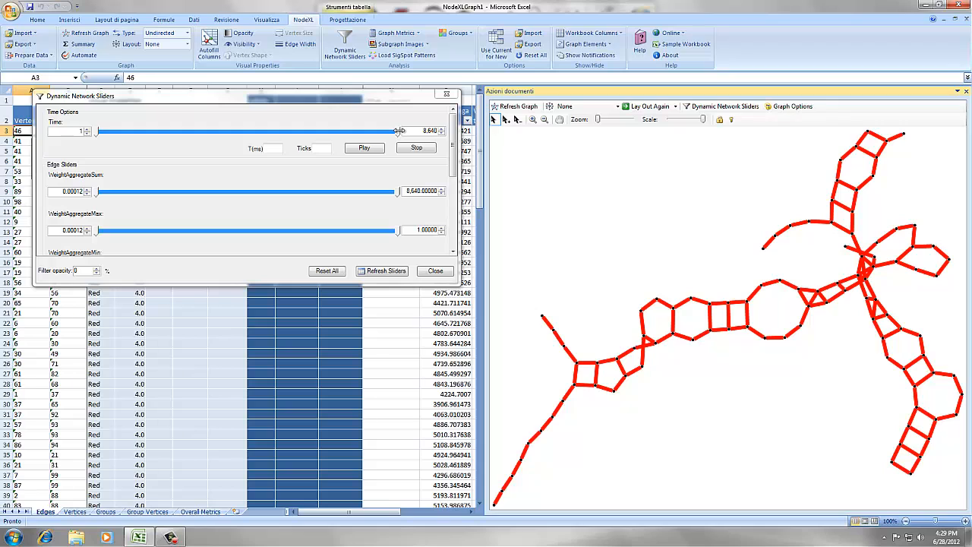
pyautogui.moveTo(399, 131); pyautogui.dragTo(97, 130)
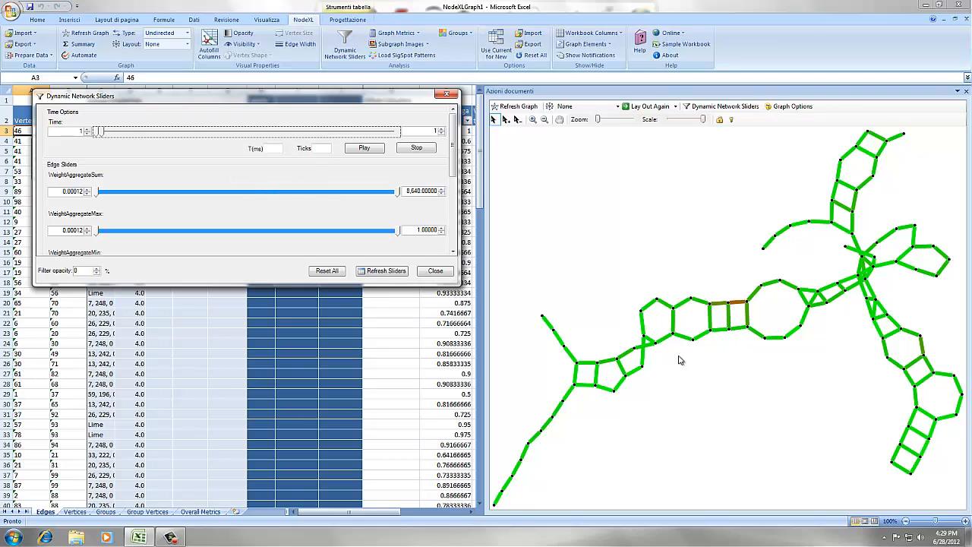
pyautogui.click(714, 242)
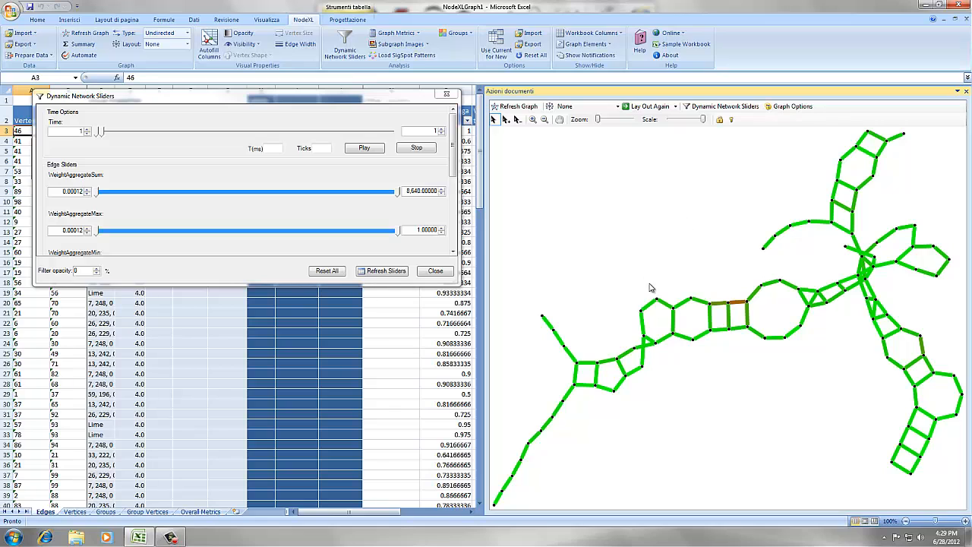
# Step: Play the network over time, set the playback to T(ms) 200 and Ticks 200, and play again until about time 2,207
pyautogui.click(364, 149)
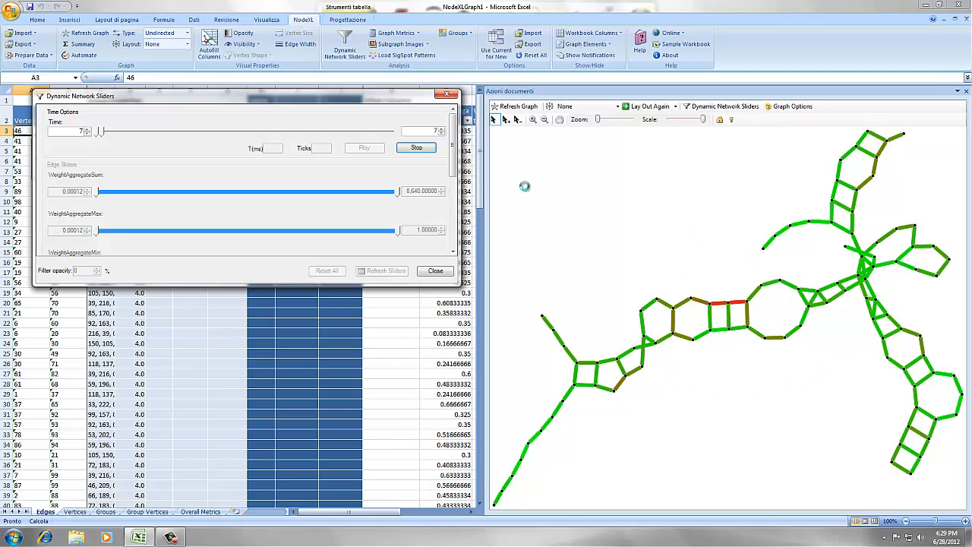
pyautogui.click(416, 147)
pyautogui.click(341, 147)
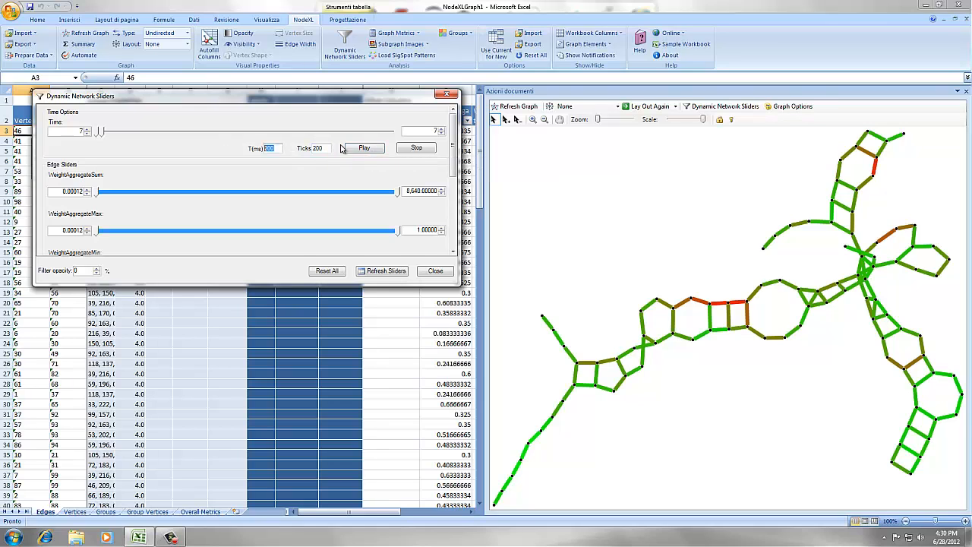
pyautogui.click(365, 147)
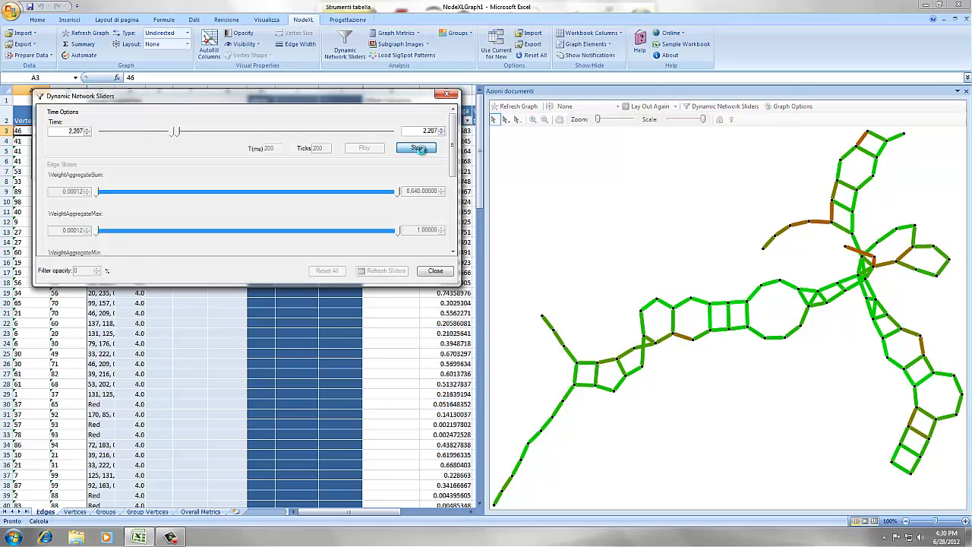
pyautogui.click(420, 148)
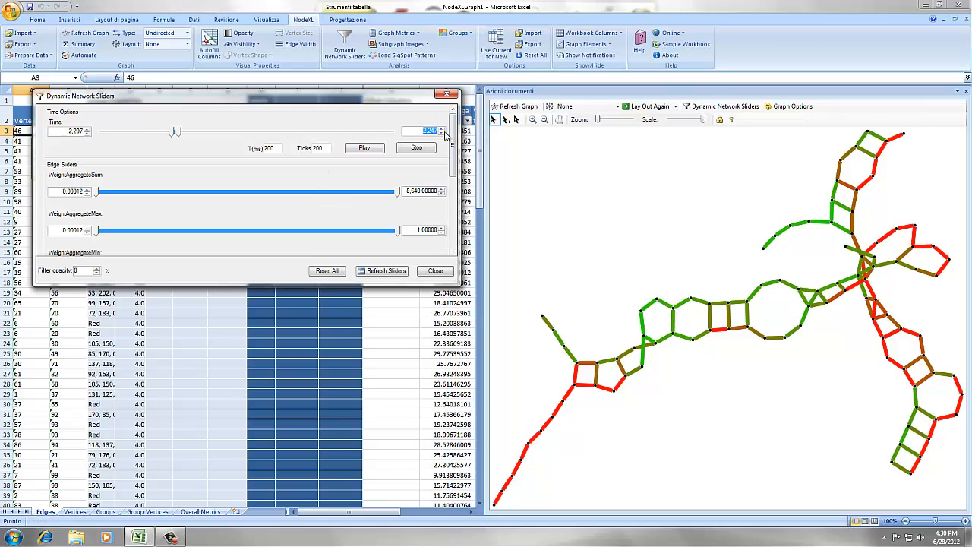
# Step: Set the time range's upper bound to 2,247, play this time window forward and stop it at about 3,407 to 3,447
pyautogui.click(683, 325)
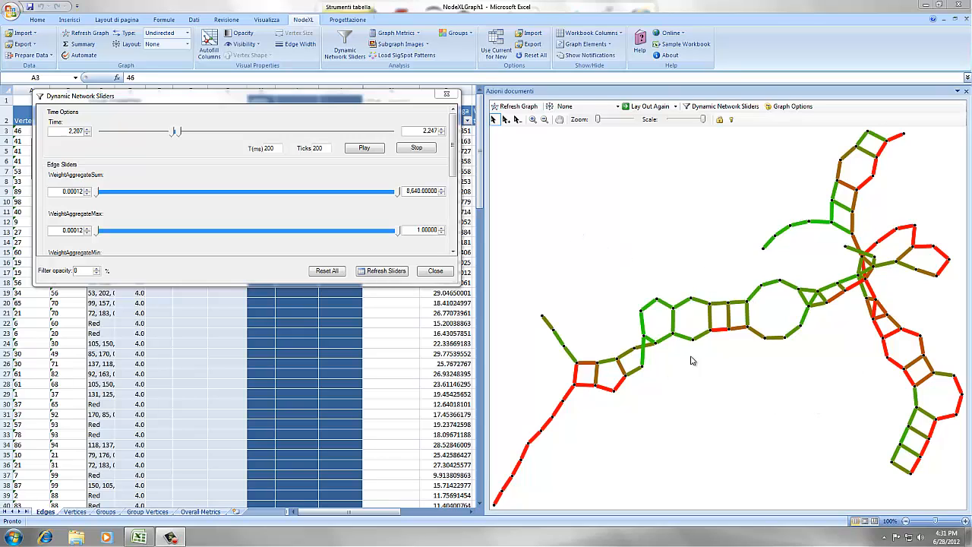
pyautogui.click(351, 147)
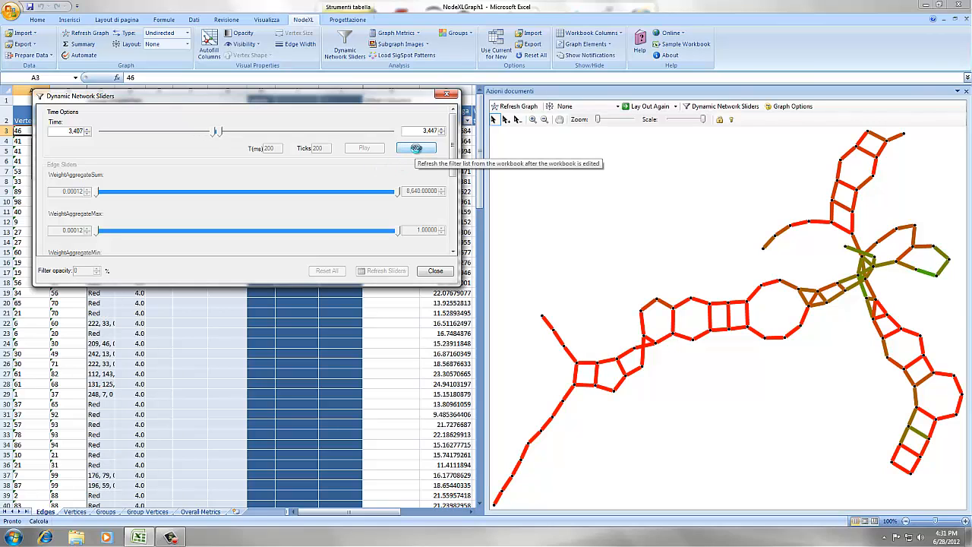
pyautogui.click(416, 149)
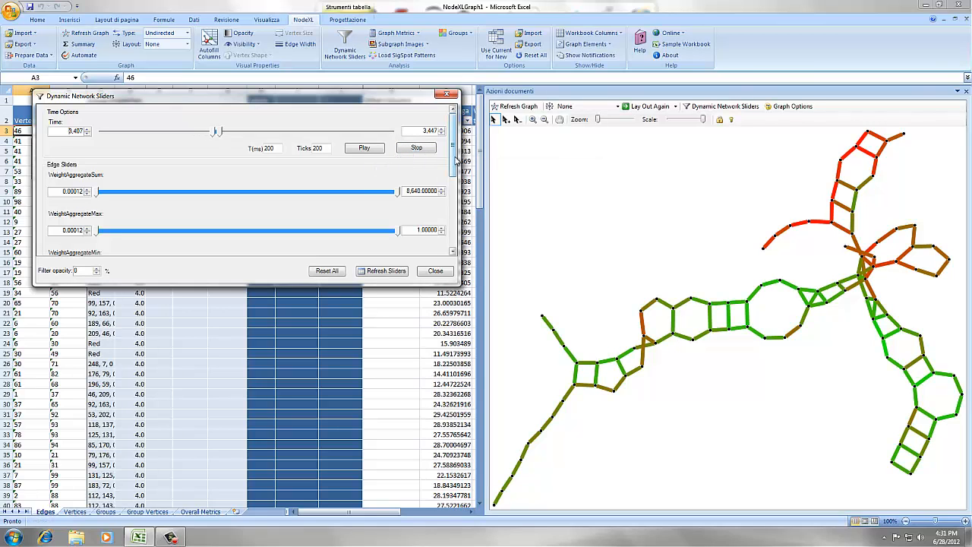
# Step: Filter the edges by setting the upper bound of WeightAggregateSum to 30
pyautogui.moveTo(453, 157)
pyautogui.mouseDown()
pyautogui.moveTo(453, 175)
pyautogui.moveTo(453, 151)
pyautogui.mouseUp()
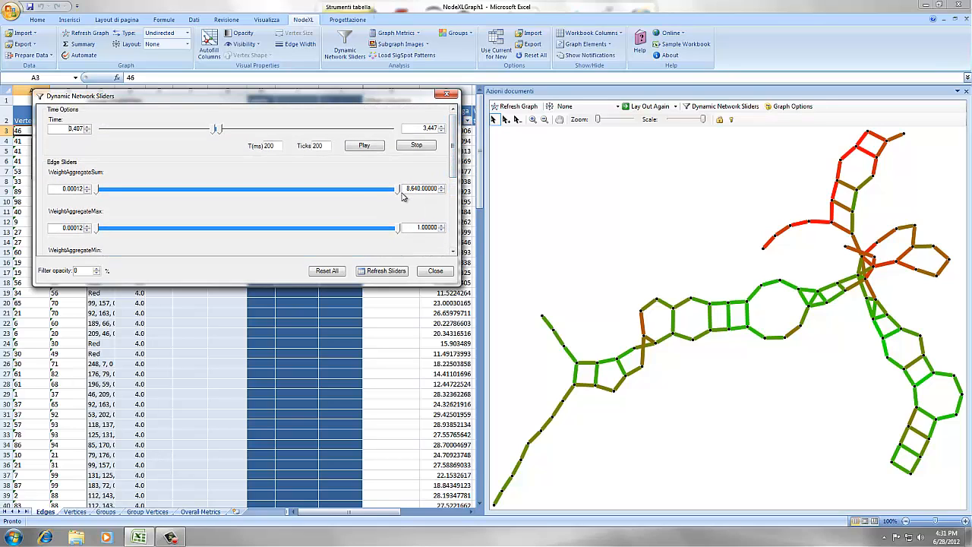
pyautogui.moveTo(396, 189); pyautogui.dragTo(103, 190)
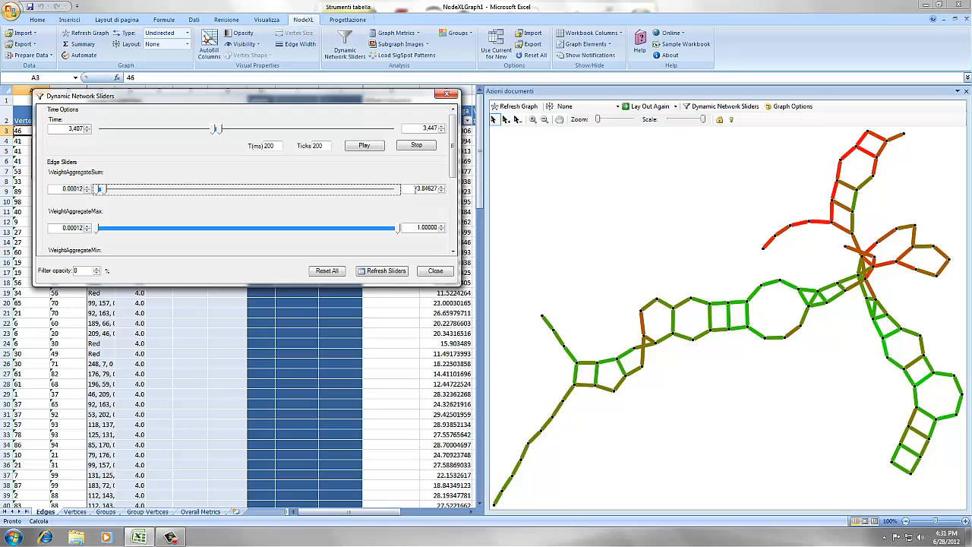
pyautogui.moveTo(414, 188); pyautogui.dragTo(449, 189)
pyautogui.write('30')
pyautogui.press('Return')
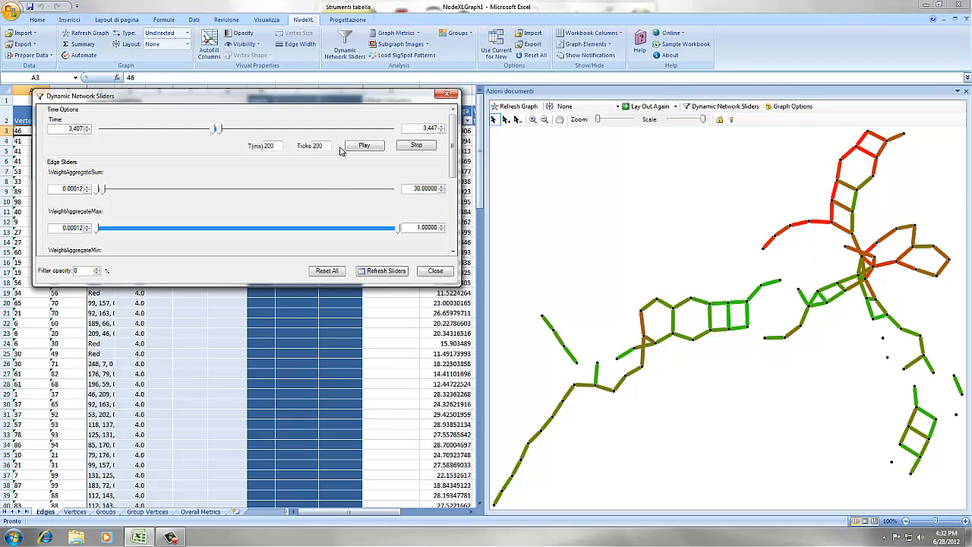
# Step: Play the filtered network forward to about time 3,807, stop it and close the Dynamic Network Sliders
pyautogui.click(365, 145)
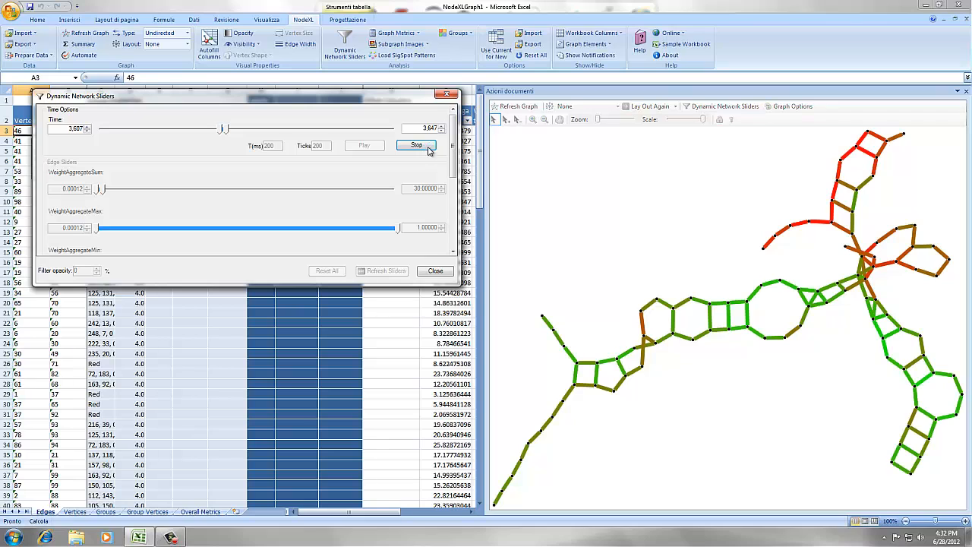
pyautogui.click(428, 147)
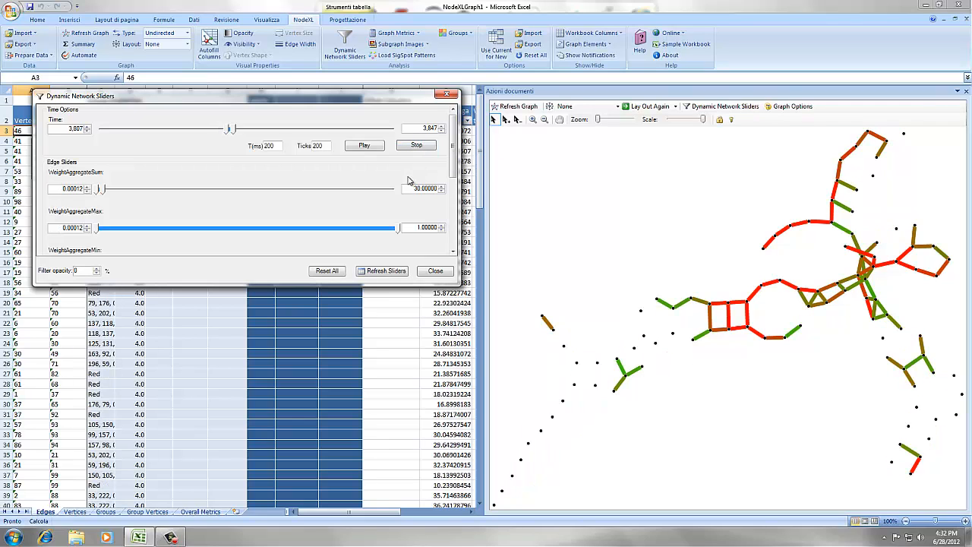
pyautogui.click(450, 275)
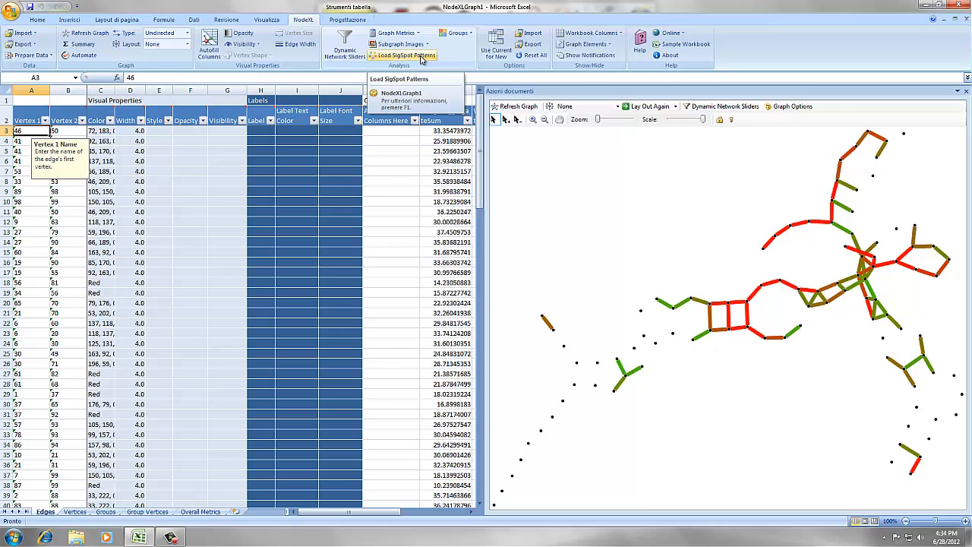
# Step: Open Load SigSpot Patterns and choose the already computed file traffic_100_Threshold-50_PValue-0.002_Method-Hsmms_NumStop-10.db
pyautogui.click(422, 59)
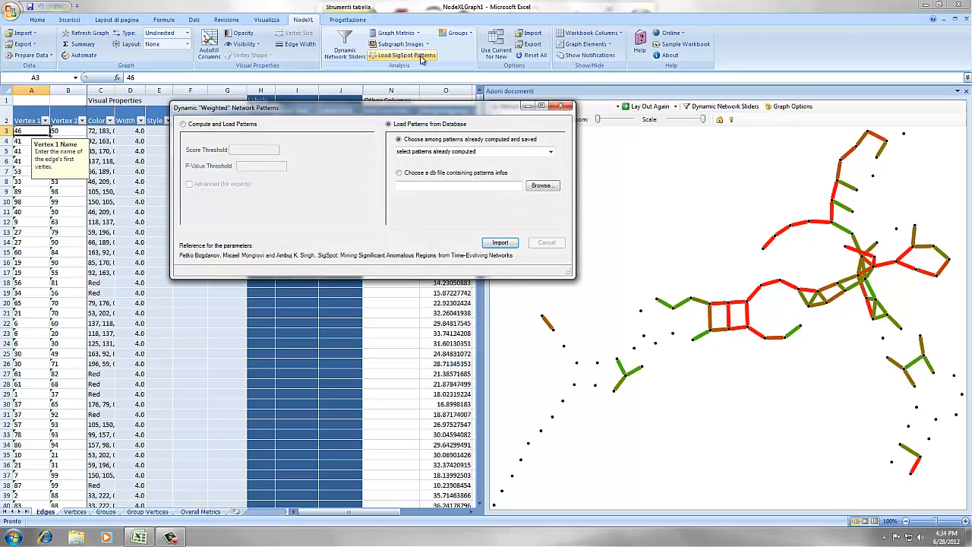
pyautogui.moveTo(407, 103); pyautogui.dragTo(405, 113)
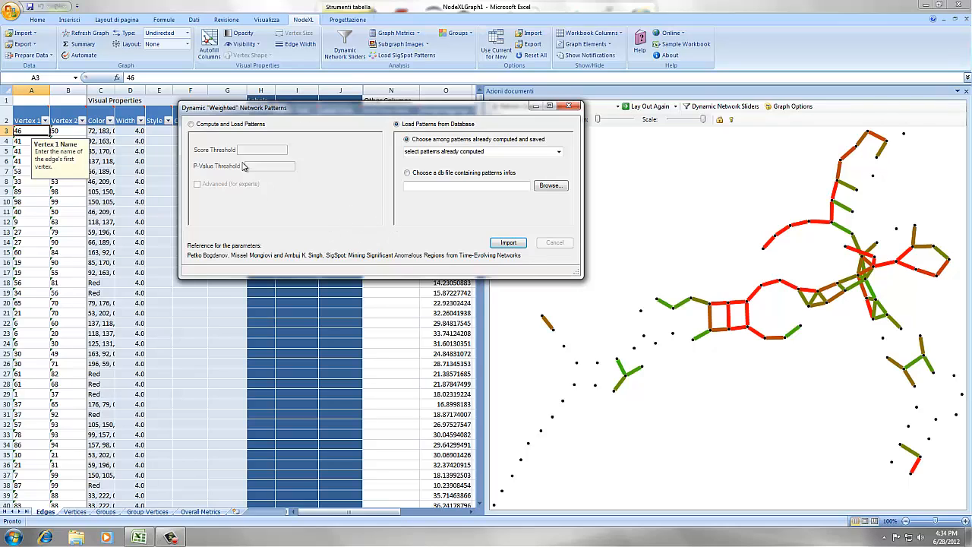
pyautogui.click(218, 124)
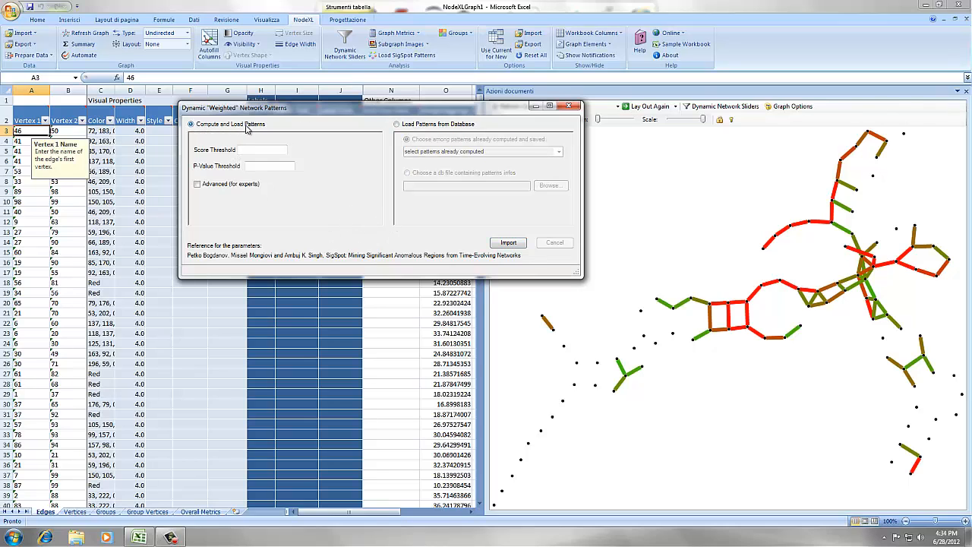
pyautogui.click(416, 125)
pyautogui.click(559, 152)
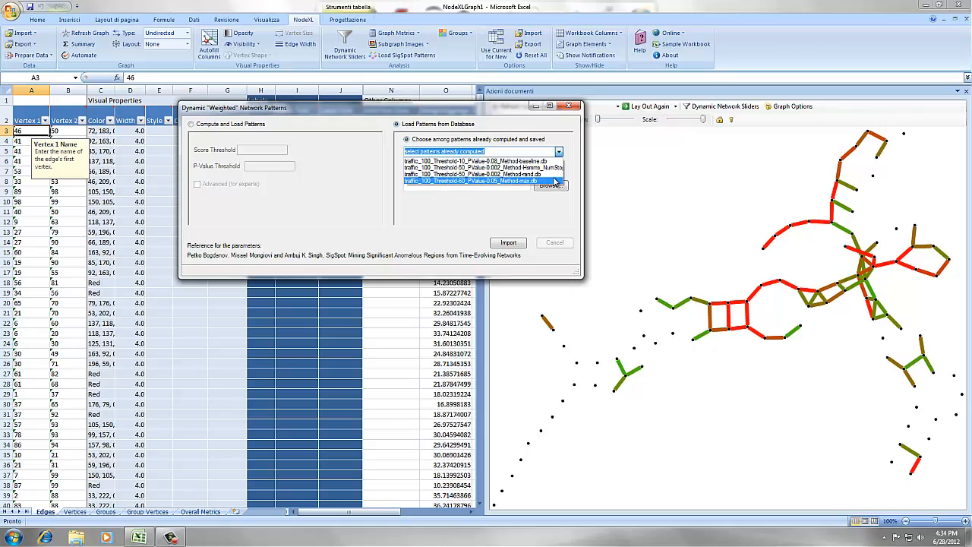
pyautogui.click(553, 167)
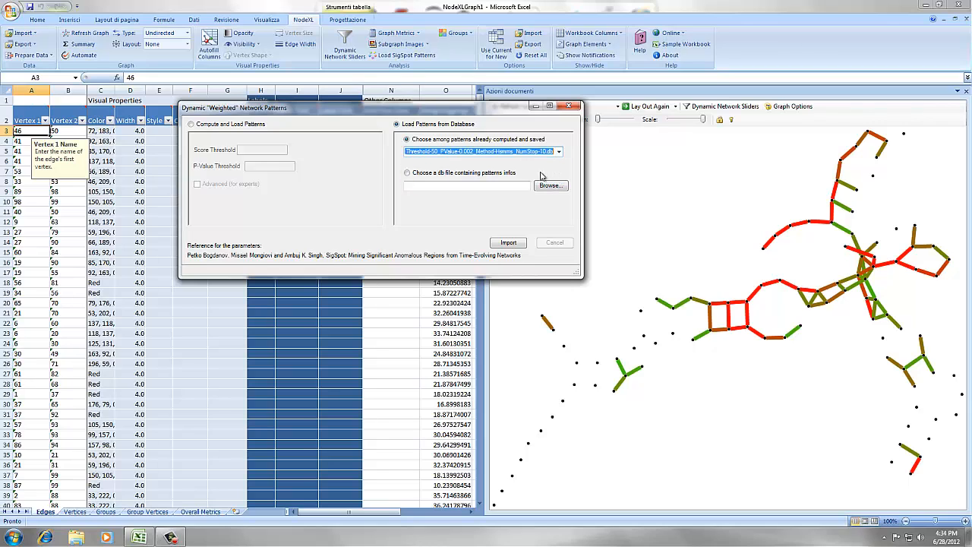
# Step: Import the chosen pattern database, close the patterns dialog and refresh the graph
pyautogui.click(507, 243)
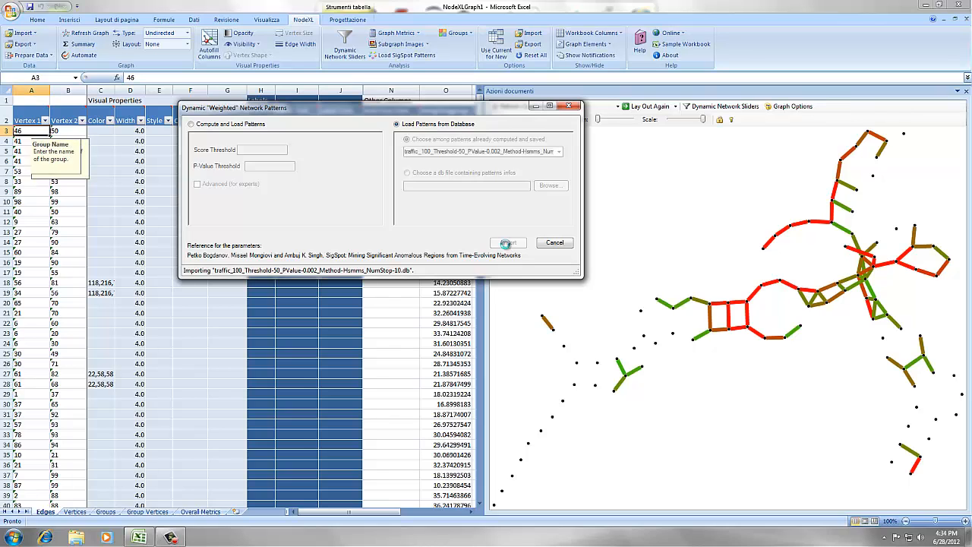
pyautogui.press('Return')
pyautogui.click(569, 105)
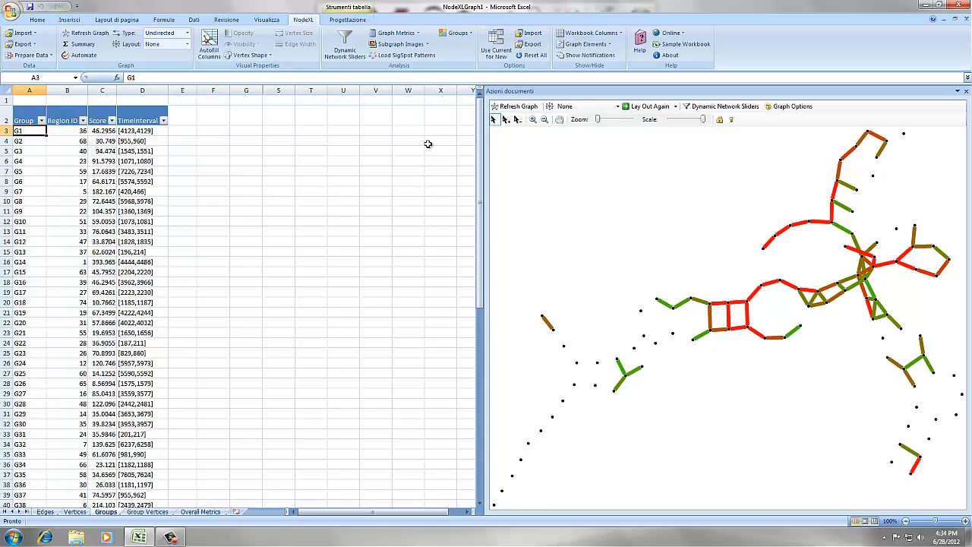
pyautogui.moveTo(481, 129); pyautogui.dragTo(474, 92)
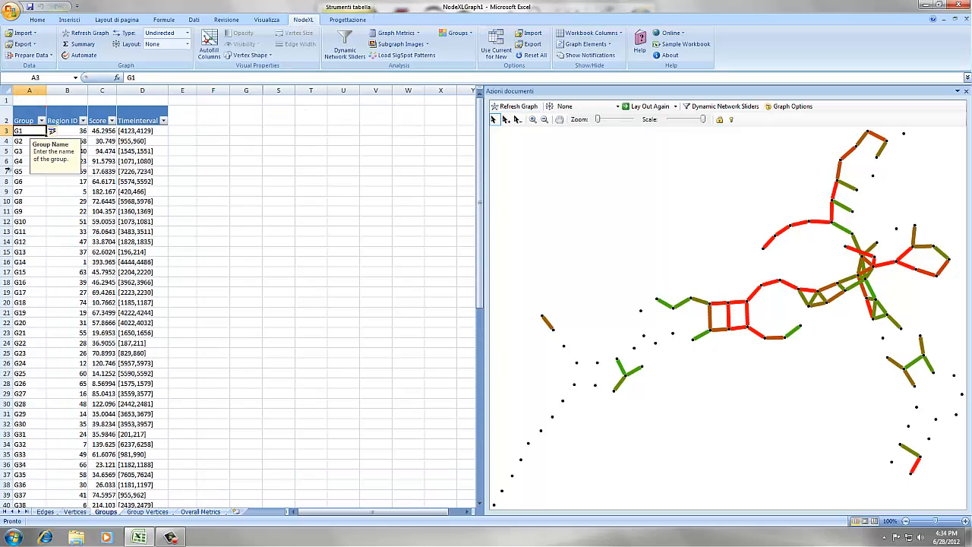
pyautogui.click(520, 107)
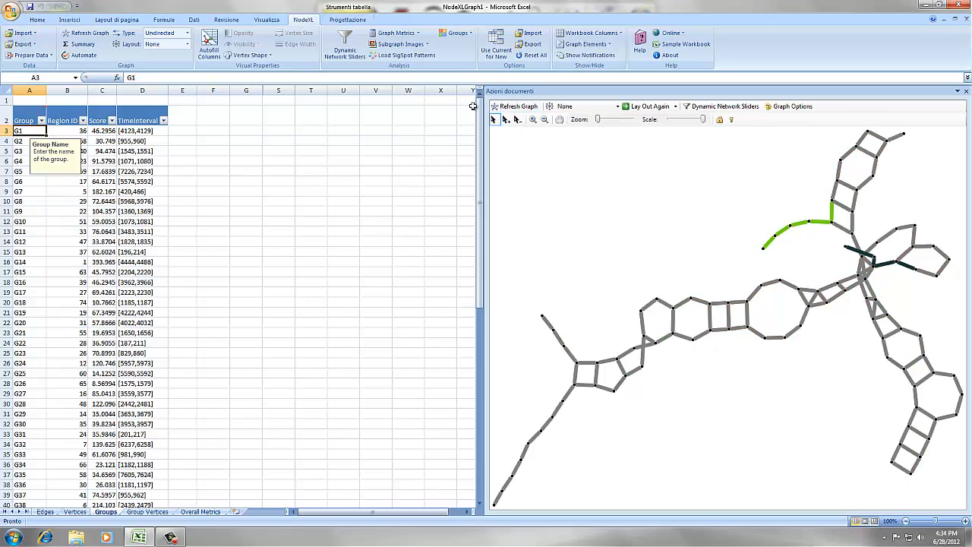
# Step: In the Dynamic Network Sliders, restore the WeightAggregateSum upper bound to 8,640 and extend the time range to 4,231
pyautogui.click(750, 113)
pyautogui.moveTo(279, 101); pyautogui.dragTo(446, 57)
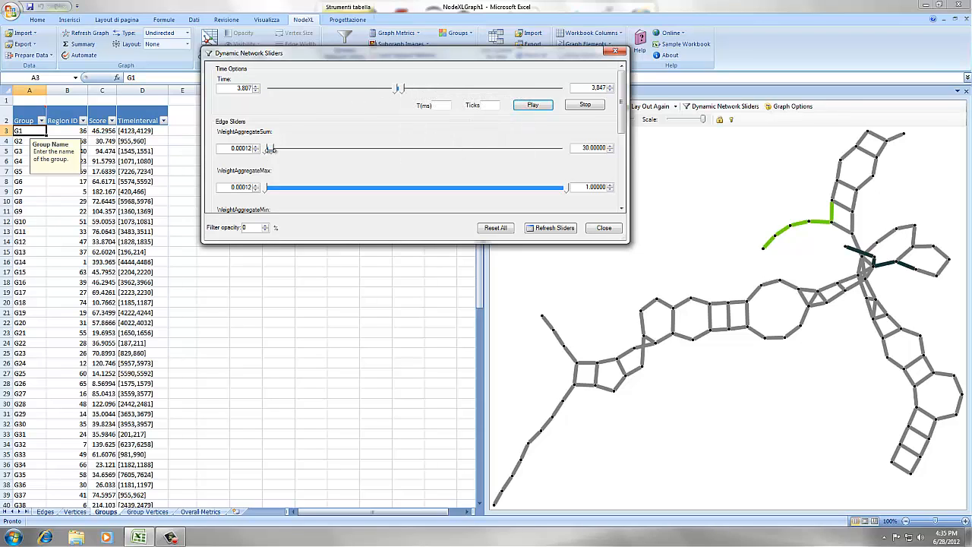
pyautogui.moveTo(269, 148); pyautogui.dragTo(566, 148)
pyautogui.moveTo(403, 89); pyautogui.dragTo(417, 91)
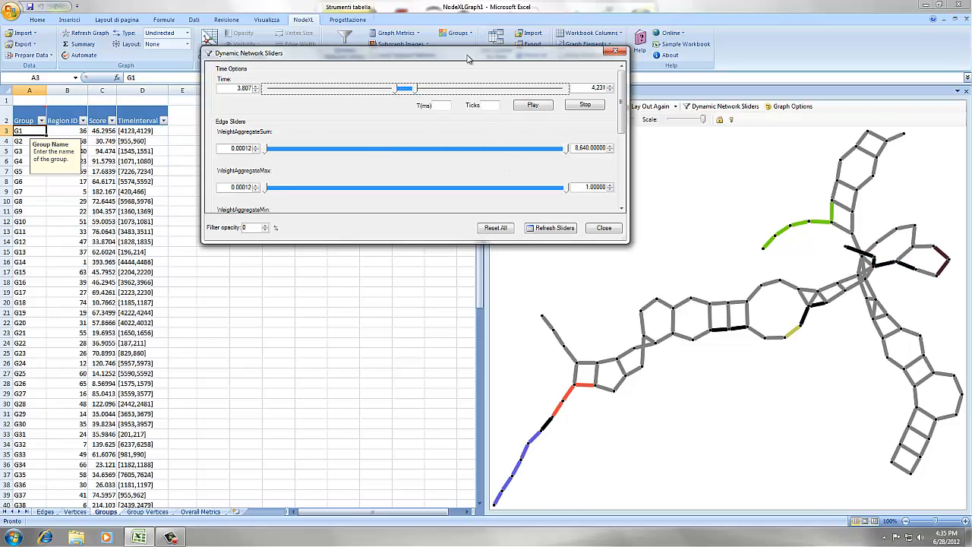
pyautogui.moveTo(469, 59); pyautogui.dragTo(633, 32)
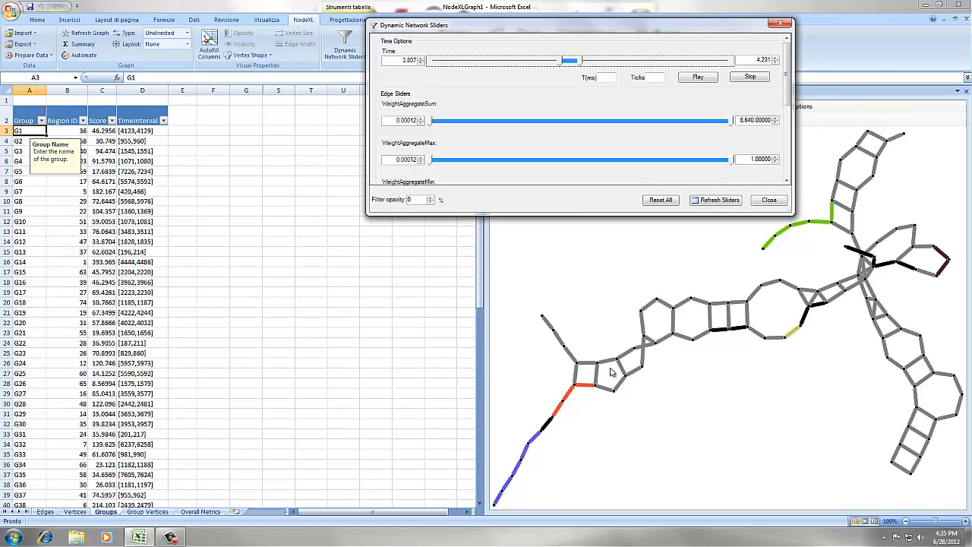
# Step: Select the vertex at the upper end of the red pattern and view its edges in the Edges worksheet
pyautogui.click(575, 389)
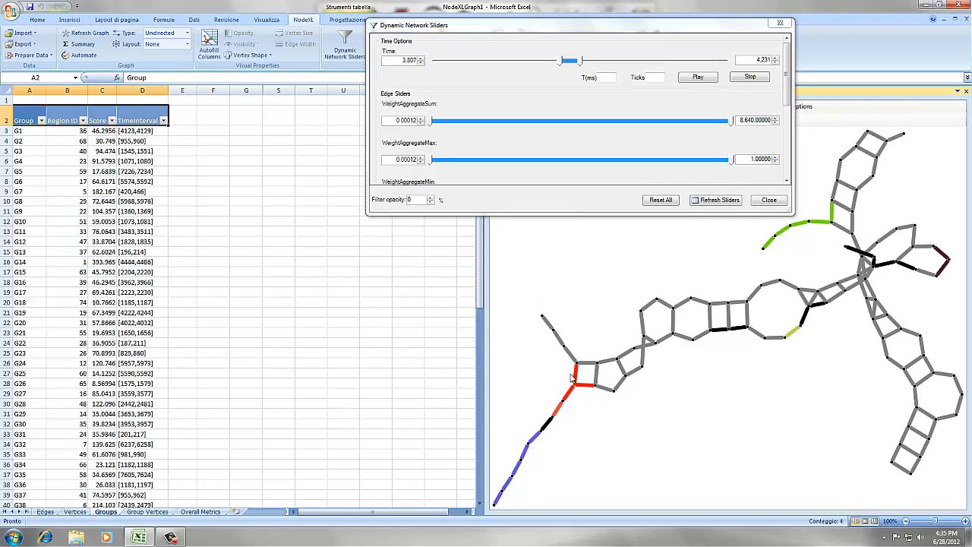
pyautogui.click(46, 512)
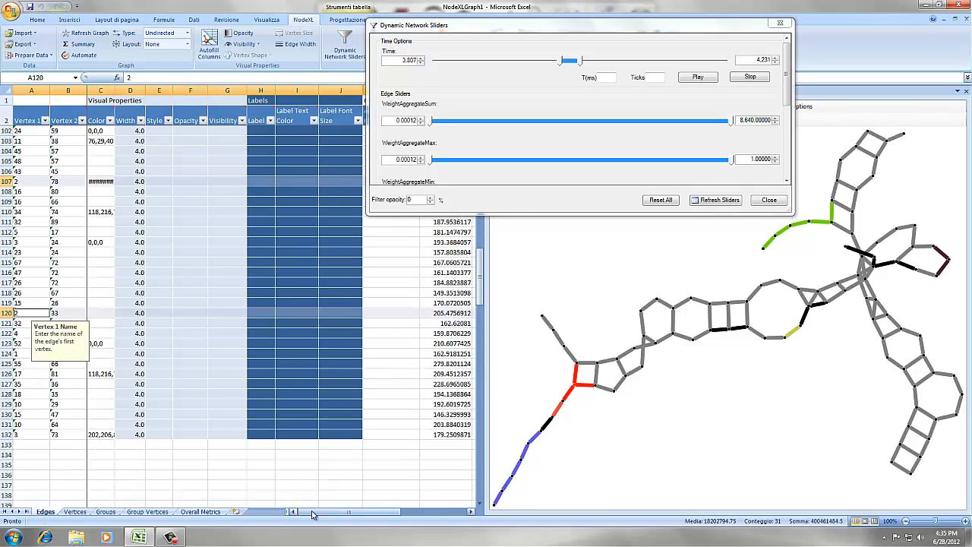
# Step: Inspect the Region value of the edge between vertices 2 and 78 in the Edges worksheet
pyautogui.moveTo(334, 513); pyautogui.dragTo(411, 507)
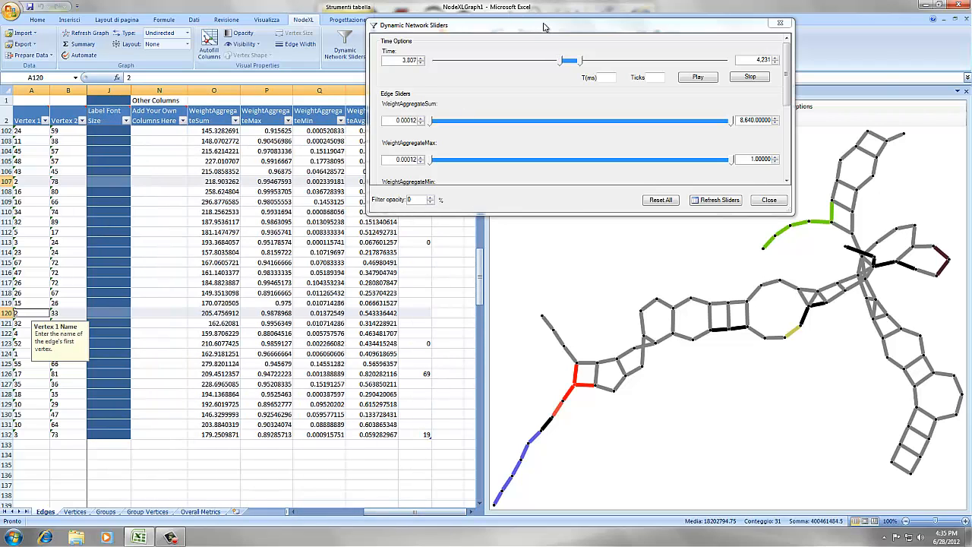
pyautogui.moveTo(544, 27); pyautogui.dragTo(665, 26)
pyautogui.click(423, 182)
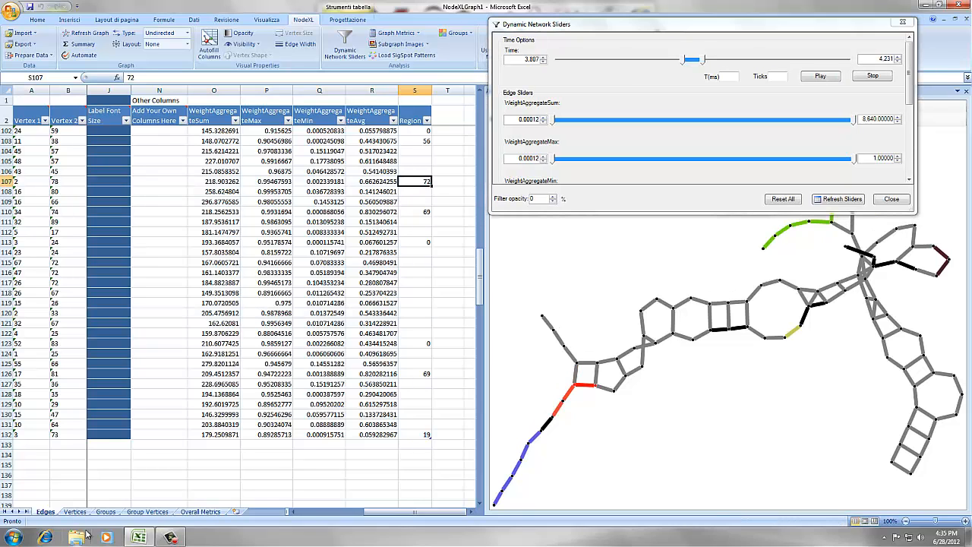
# Step: Open the Groups worksheet and sort its table by Region ID from smallest to largest
pyautogui.click(105, 512)
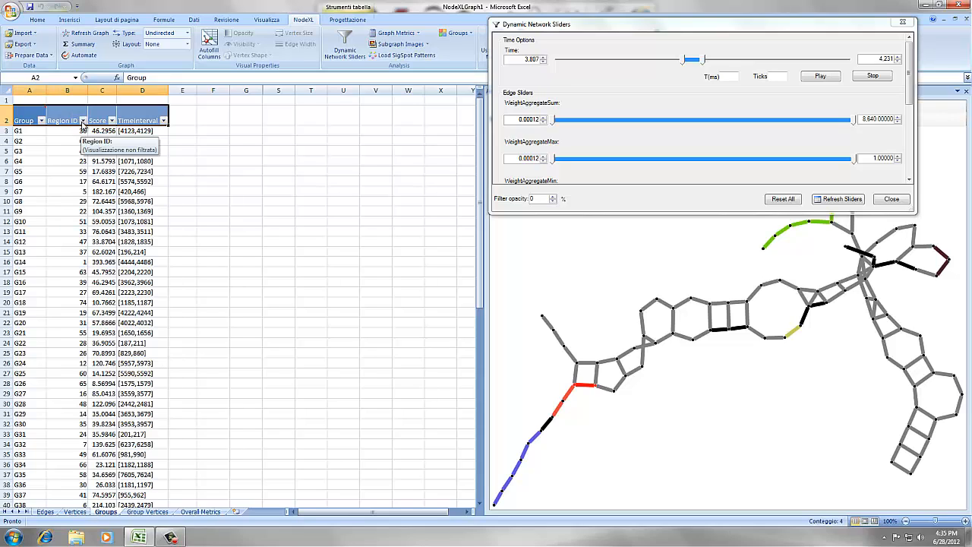
pyautogui.click(83, 121)
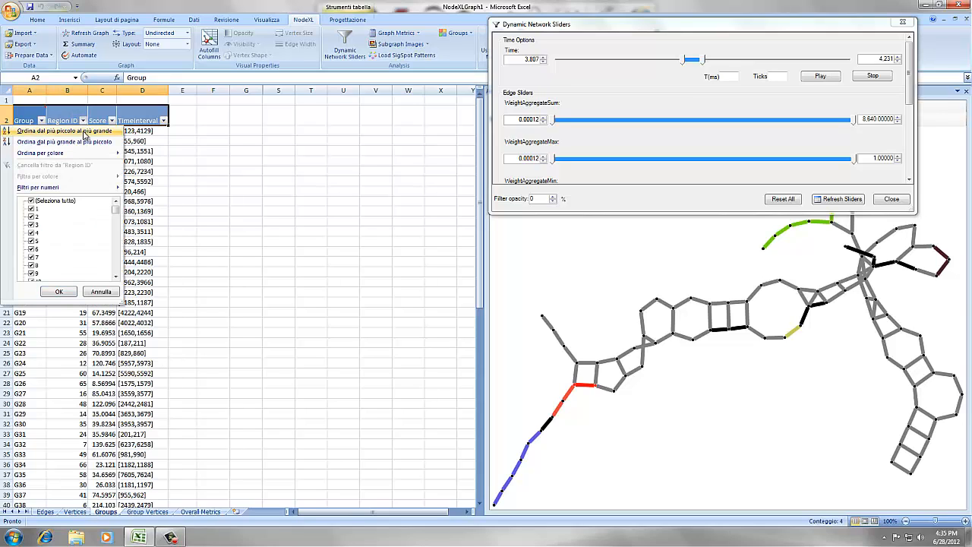
pyautogui.click(85, 132)
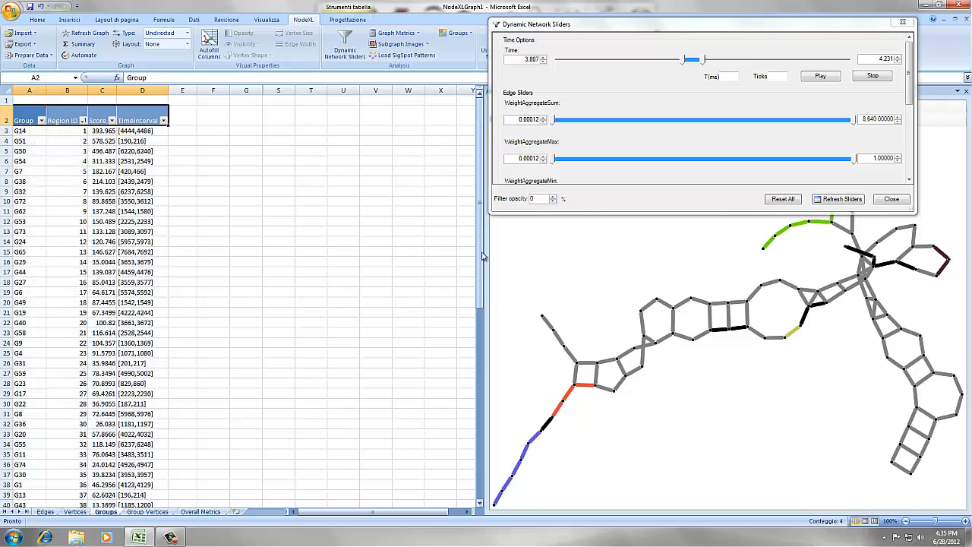
# Step: Select group G52, the one with Region ID 72, to highlight its pattern in the graph, clearing and repeating the selection once
pyautogui.moveTo(481, 272); pyautogui.dragTo(465, 456)
pyautogui.click(23, 475)
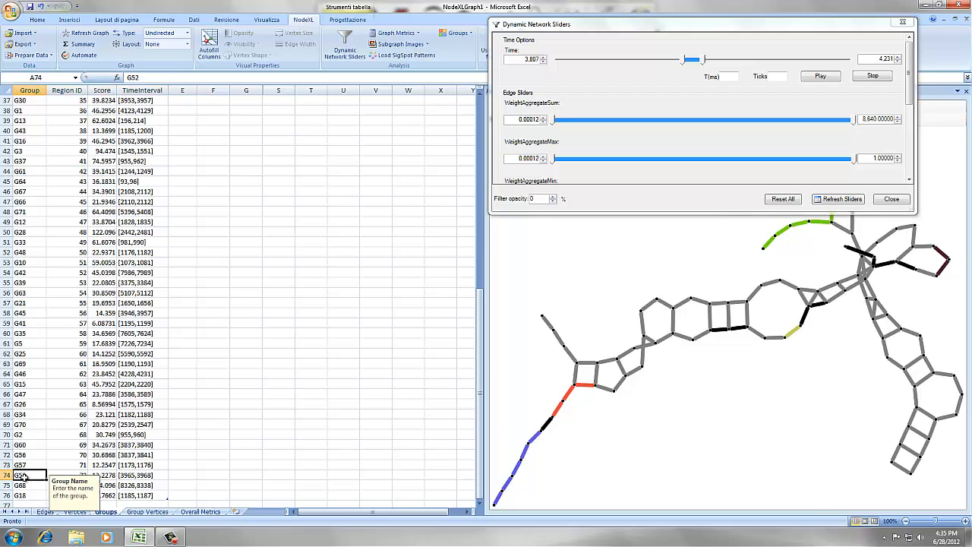
pyautogui.click(110, 475)
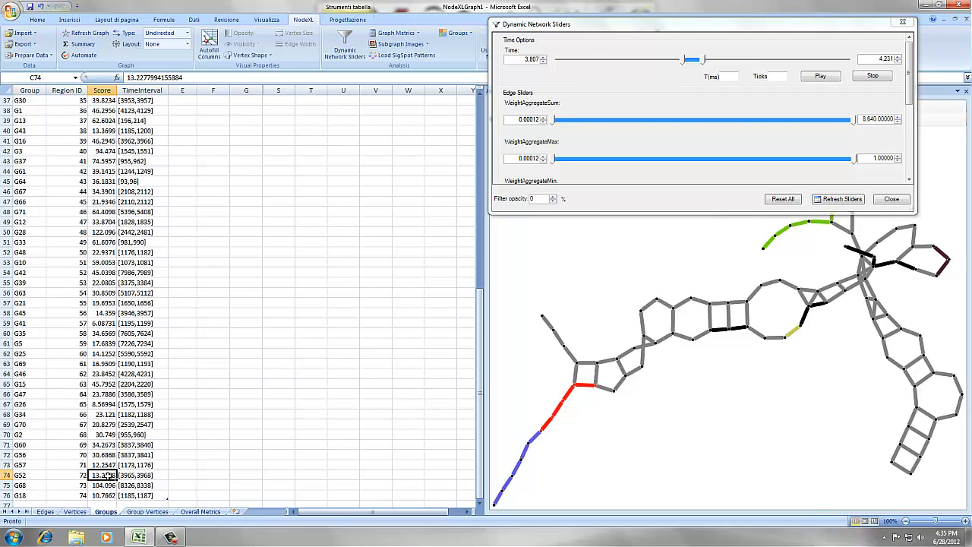
pyautogui.click(37, 476)
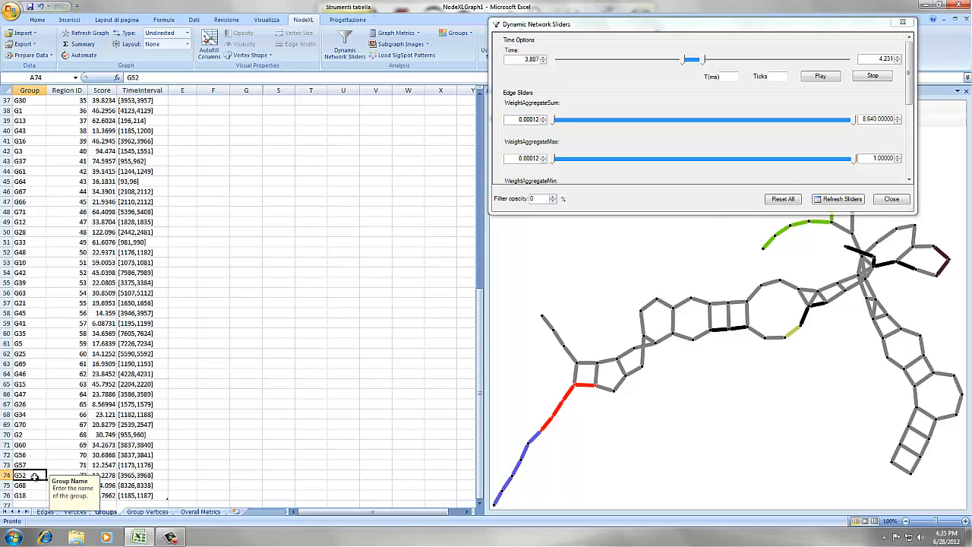
pyautogui.click(540, 386)
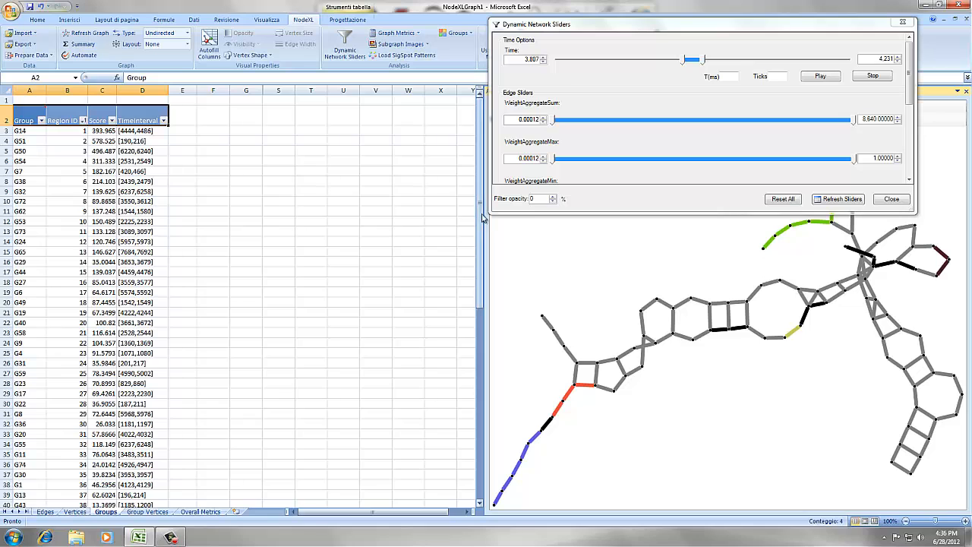
pyautogui.moveTo(483, 218); pyautogui.dragTo(482, 230)
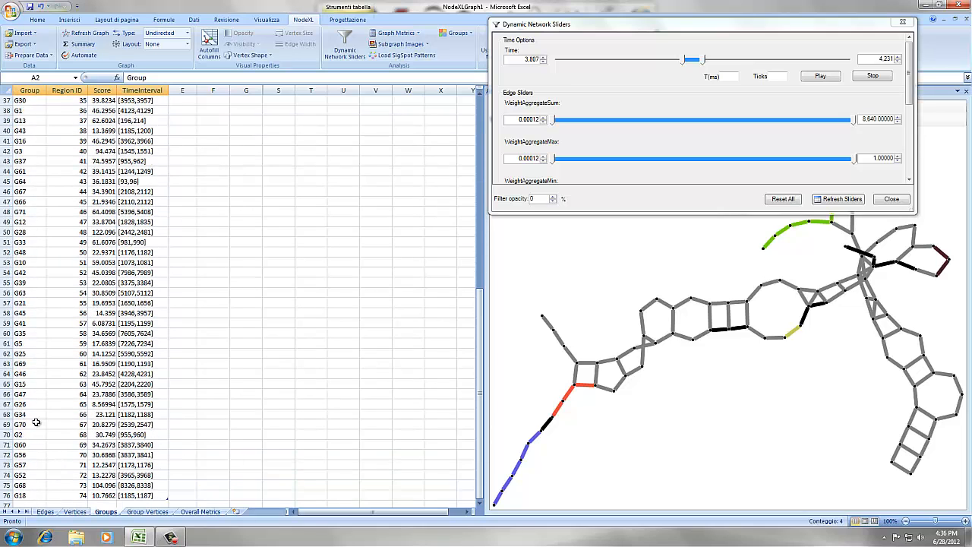
pyautogui.click(36, 476)
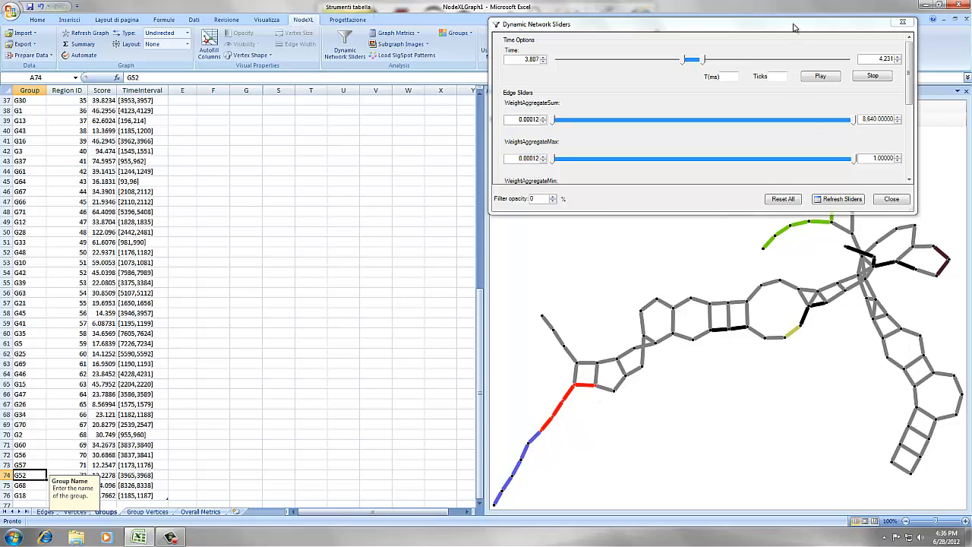
# Step: Move the Dynamic Network Sliders dialog off the graph and sort the groups by Score from largest to smallest
pyautogui.moveTo(794, 26); pyautogui.dragTo(483, 32)
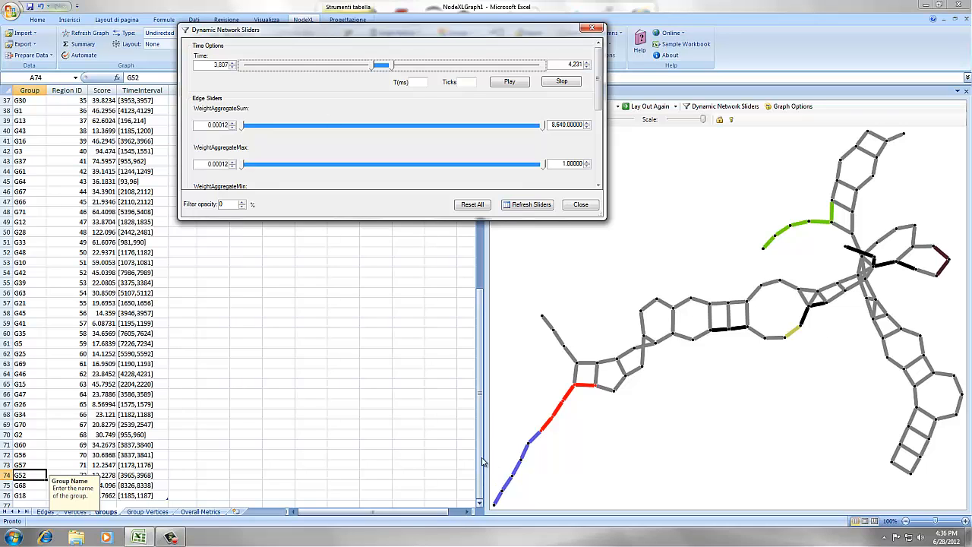
pyautogui.moveTo(482, 430); pyautogui.dragTo(478, 194)
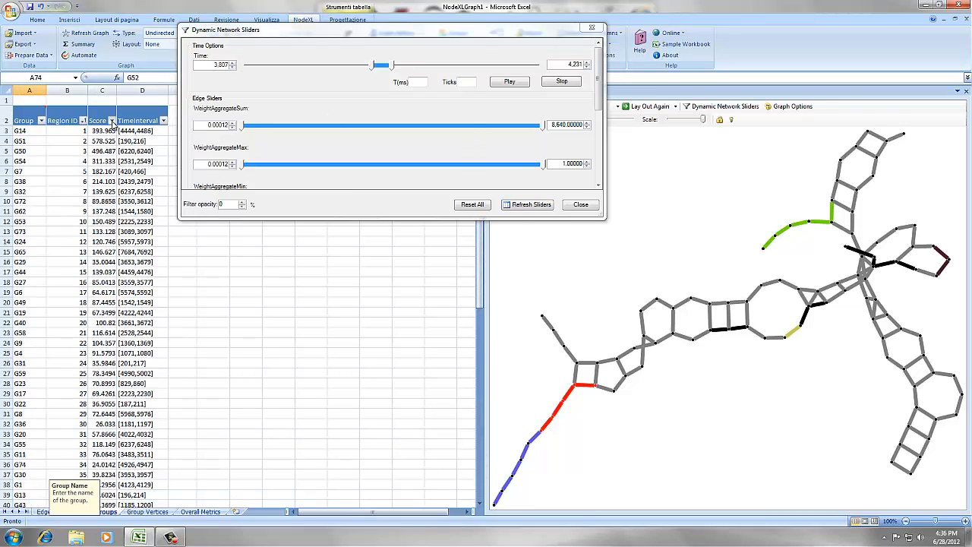
pyautogui.click(112, 121)
pyautogui.click(108, 142)
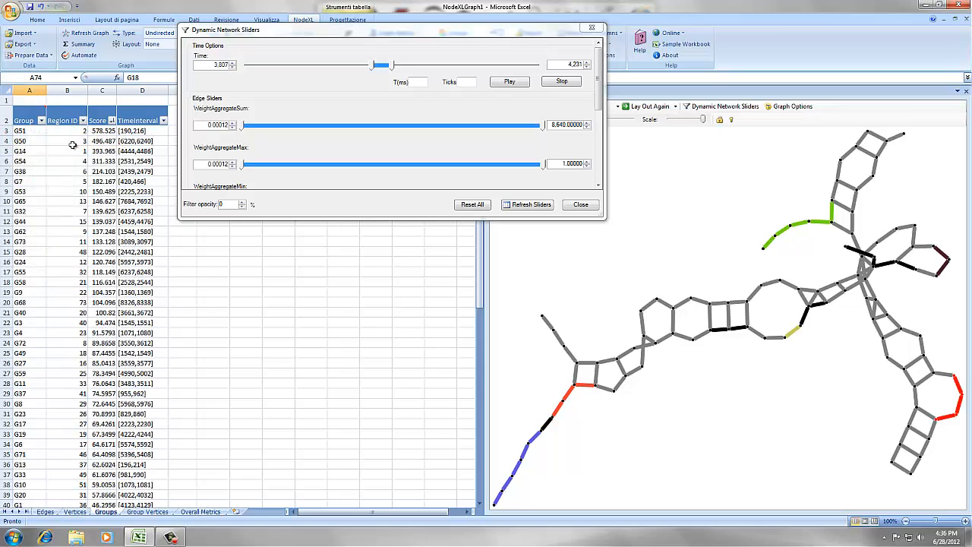
# Step: Set the time range in the Dynamic Network Sliders to 190–216, the interval of the highest-scoring group
pyautogui.moveTo(271, 35); pyautogui.dragTo(265, 35)
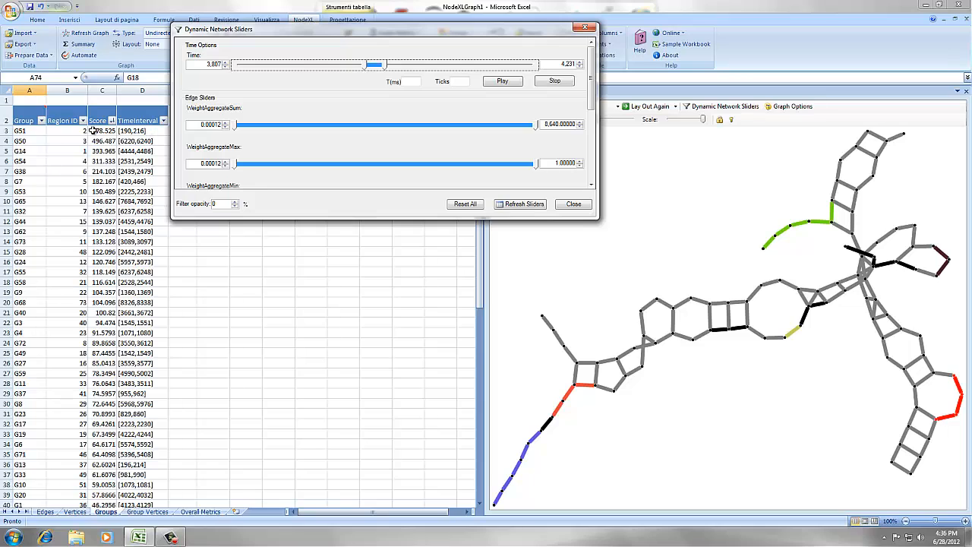
pyautogui.doubleClick(205, 66)
pyautogui.write('190')
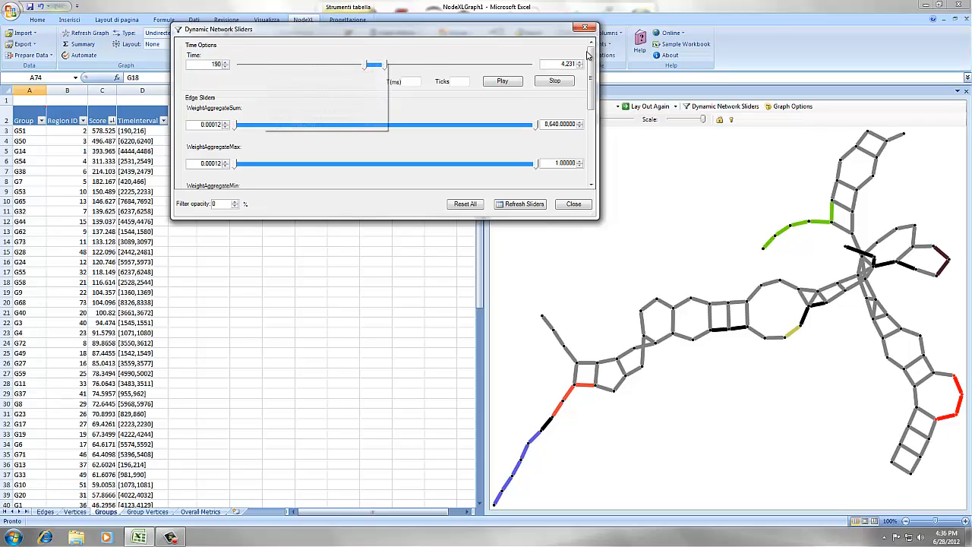
pyautogui.click(562, 64)
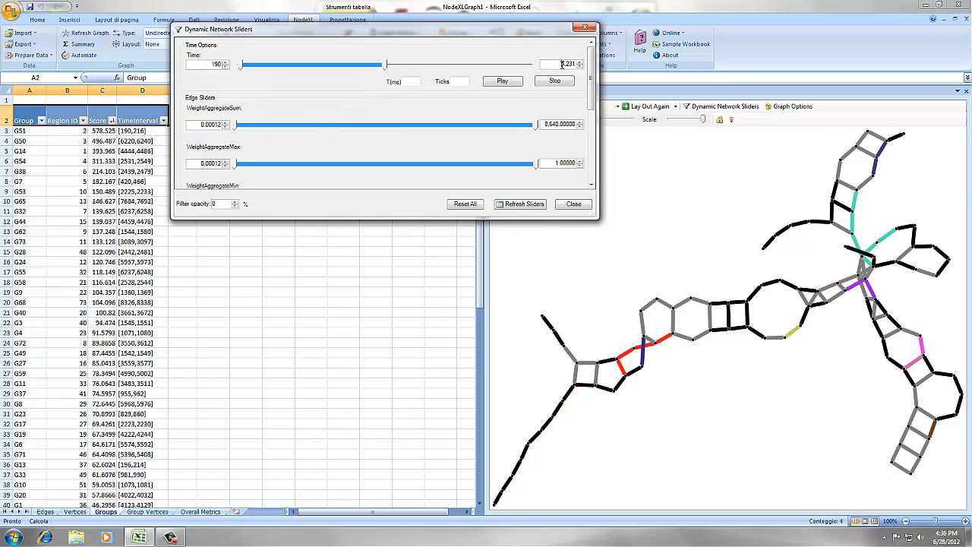
pyautogui.doubleClick(562, 64)
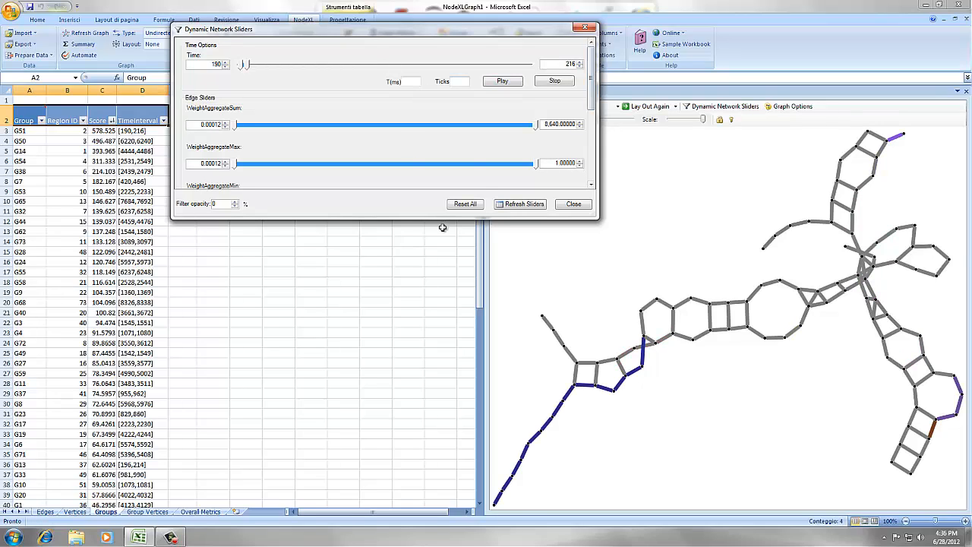
# Step: Highlight the highest-scoring group, G51, in the graph, clear the selection and uncover the graph's zoom controls
pyautogui.click(31, 134)
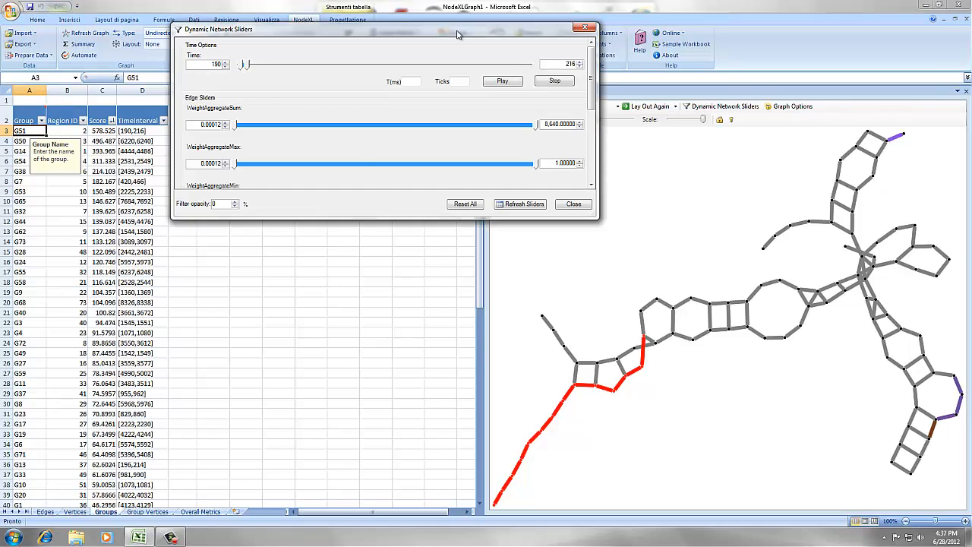
pyautogui.moveTo(455, 30); pyautogui.dragTo(376, 31)
pyautogui.click(615, 154)
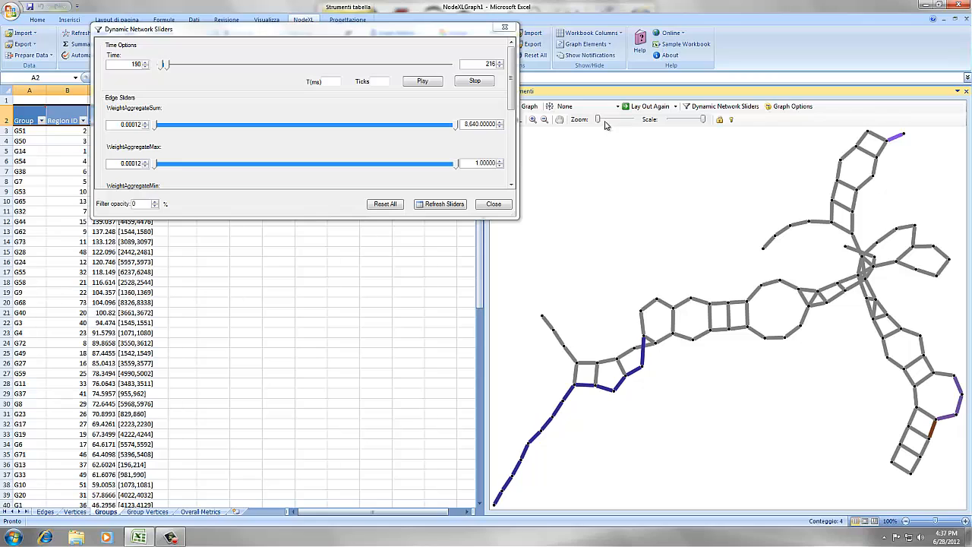
# Step: Set the Dynamic Network Sliders time range to 1,789–2,294 for a close-up of the graph's central junction
pyautogui.moveTo(597, 122); pyautogui.dragTo(606, 123)
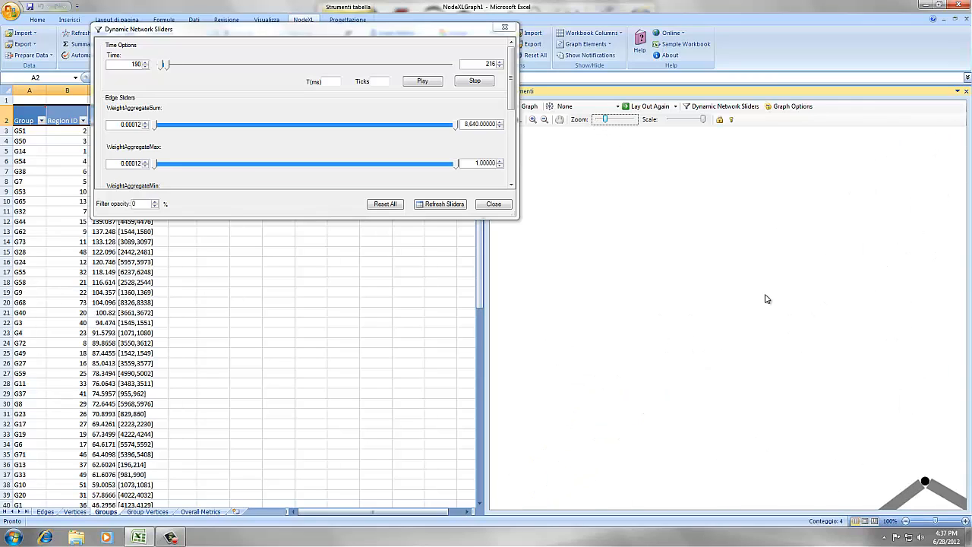
pyautogui.moveTo(775, 300); pyautogui.dragTo(621, 184)
pyautogui.click(560, 121)
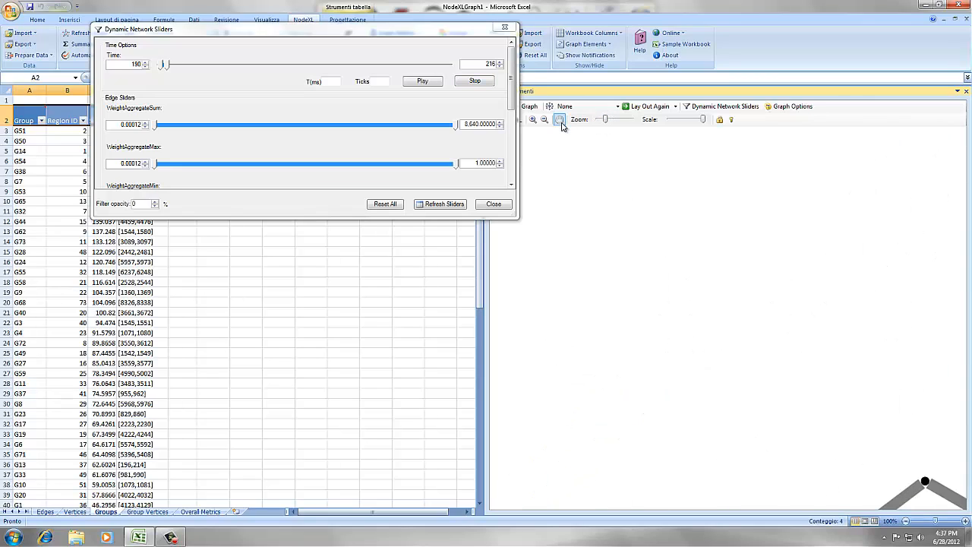
pyautogui.moveTo(900, 455); pyautogui.dragTo(496, 198)
pyautogui.moveTo(892, 245); pyautogui.dragTo(509, 338)
pyautogui.moveTo(779, 314); pyautogui.dragTo(798, 430)
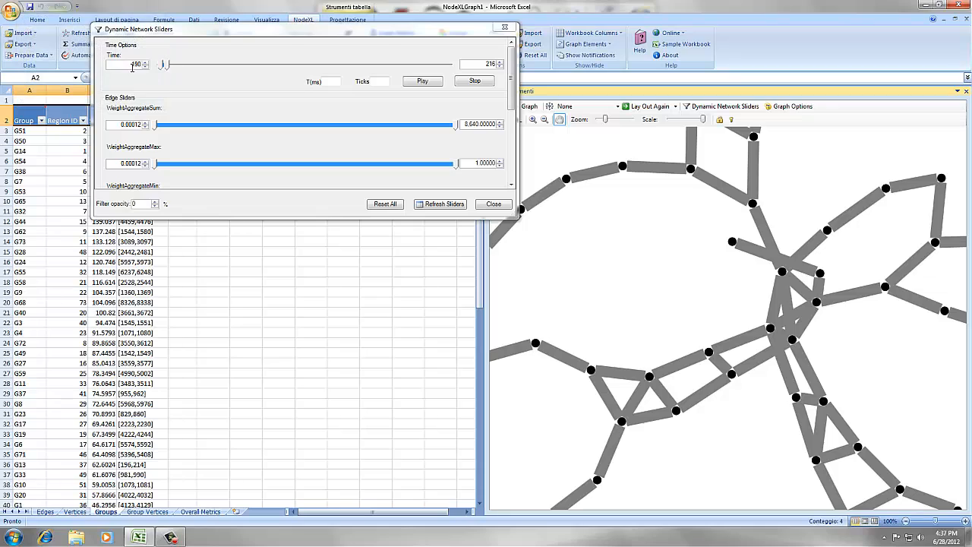
pyautogui.moveTo(130, 66); pyautogui.dragTo(154, 69)
pyautogui.write('1789')
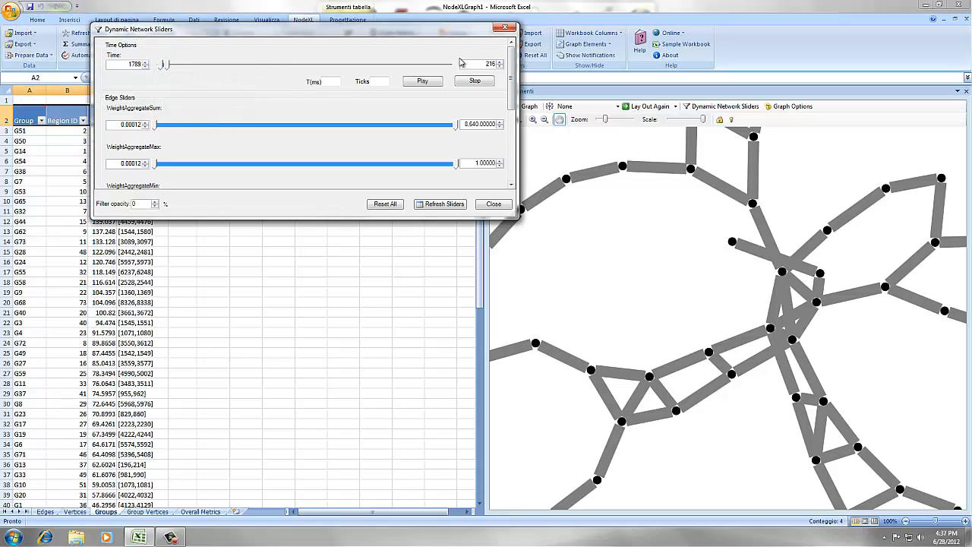
pyautogui.moveTo(481, 64); pyautogui.dragTo(499, 64)
pyautogui.press('Return')
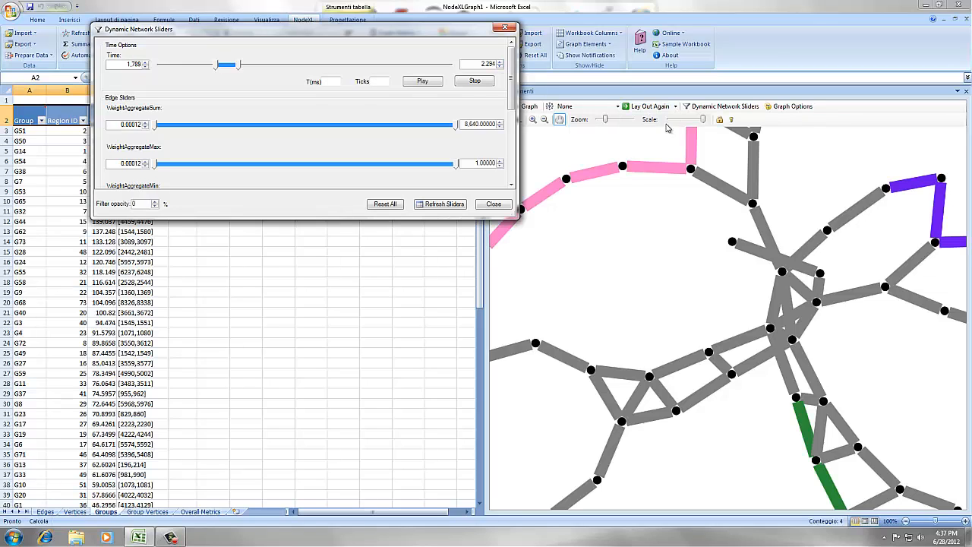
# Step: Play the time animation with T(ms) 200 and Ticks 200, and stop it when the range reaches 5,589–6,094
pyautogui.moveTo(606, 121); pyautogui.dragTo(603, 123)
pyautogui.moveTo(660, 234); pyautogui.dragTo(679, 279)
pyautogui.click(337, 82)
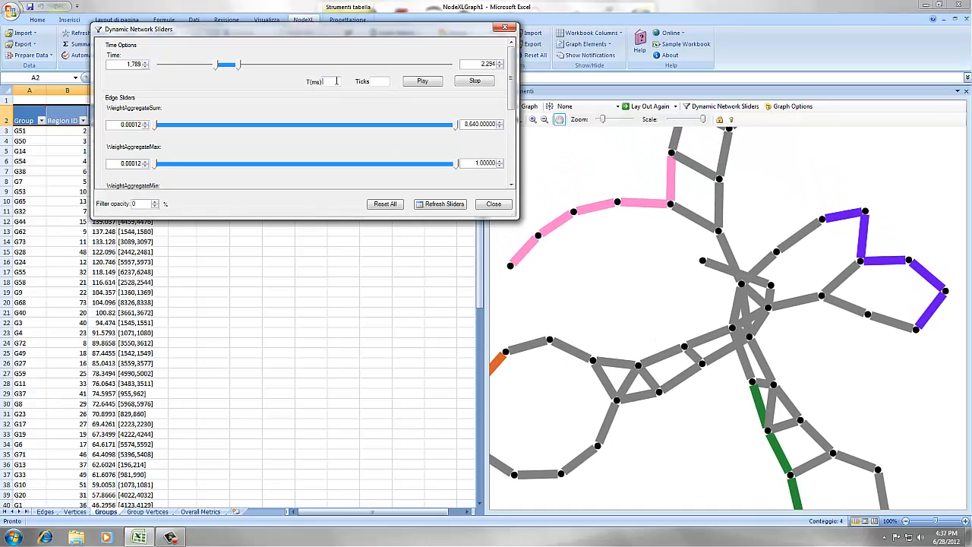
pyautogui.write('200')
pyautogui.click(420, 81)
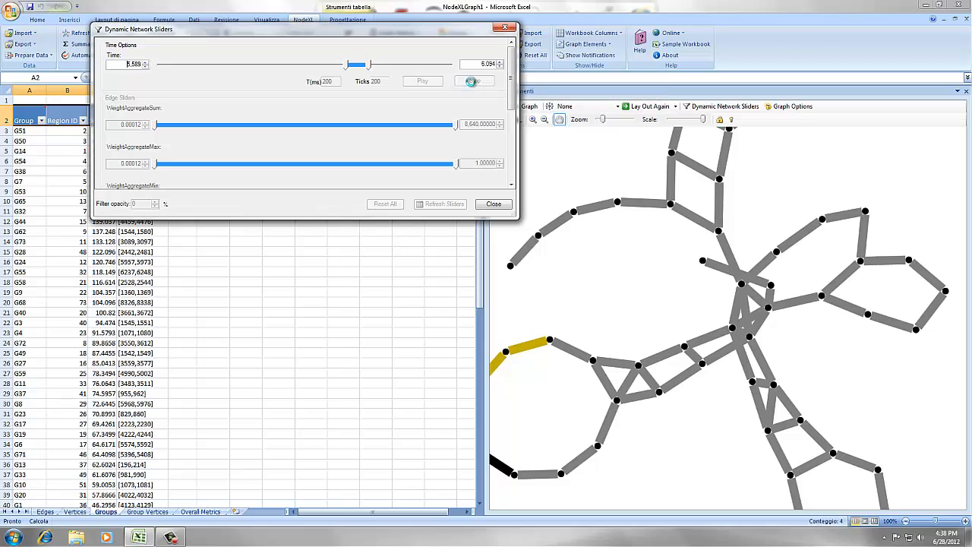
pyautogui.click(472, 81)
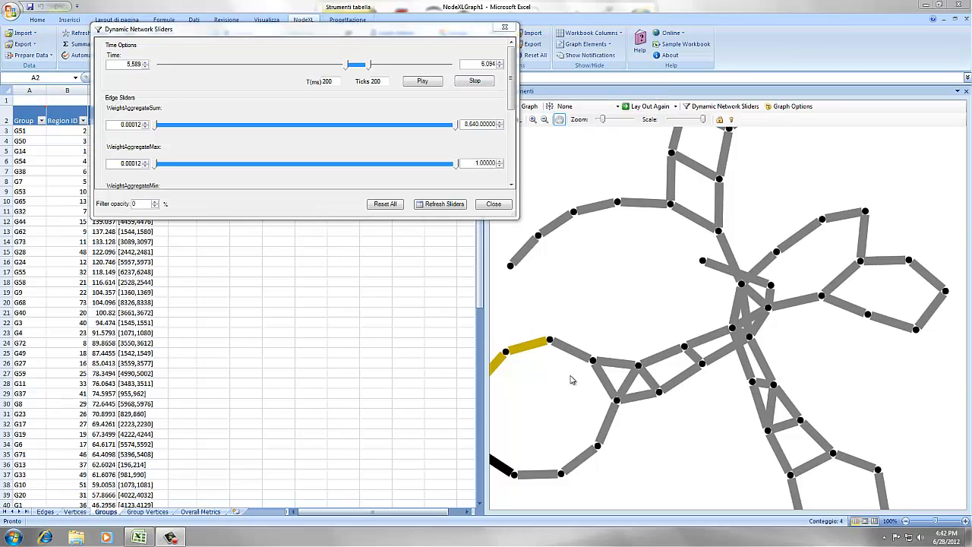